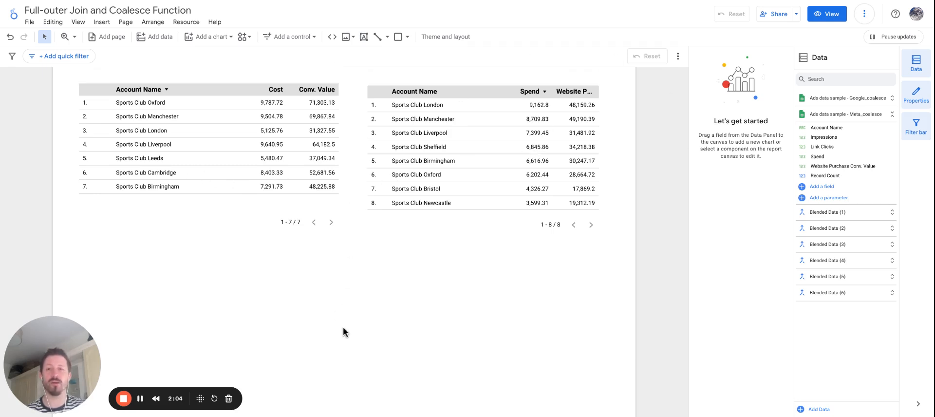
- Blend the data of the Google and Meta account tables and place the new blended table below them
{"action": "left_click", "coordinate": [203, 148]}
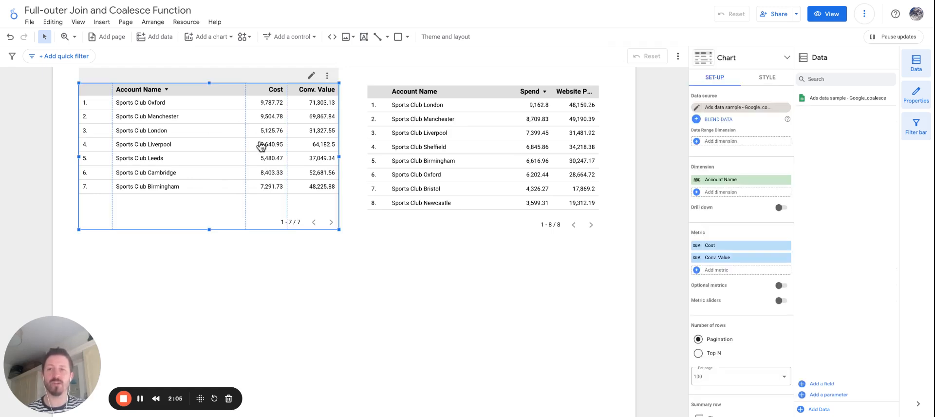
{"action": "left_click", "coordinate": [476, 156], "text": "shift"}
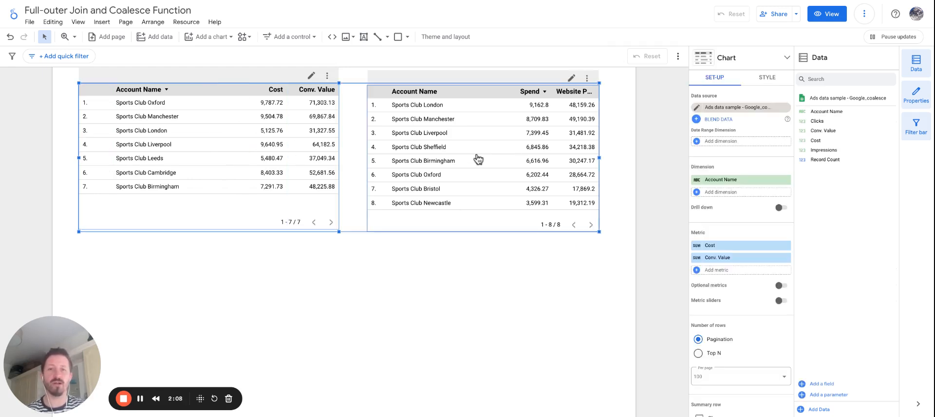
{"action": "right_click", "coordinate": [469, 145]}
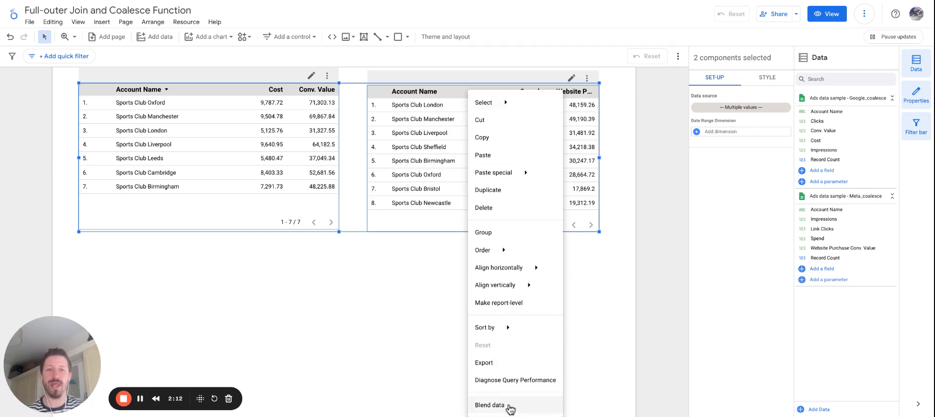
{"action": "left_click", "coordinate": [490, 405]}
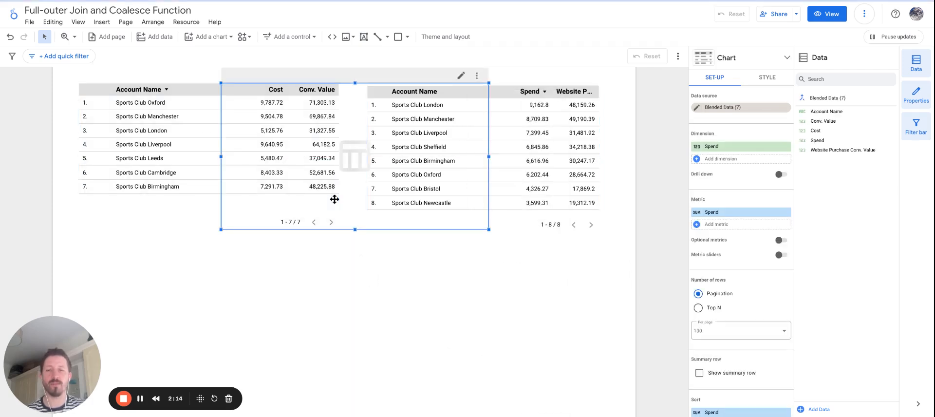
{"action": "left_click_drag", "start_coordinate": [359, 202], "coordinate": [328, 376]}
{"action": "left_click_drag", "start_coordinate": [272, 326], "coordinate": [245, 319]}
- Set the blended table's dimension to Account Name and its metric to Cost, and shift the table slightly towards the page centre
{"action": "left_click", "coordinate": [721, 146]}
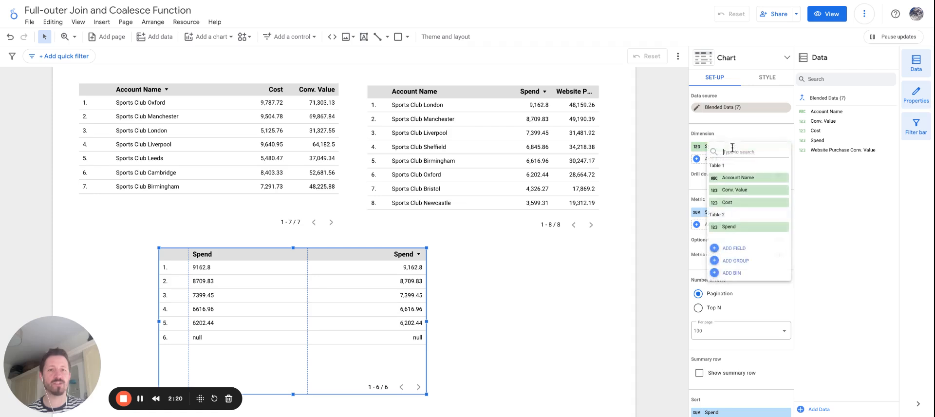
{"action": "left_click", "coordinate": [730, 176]}
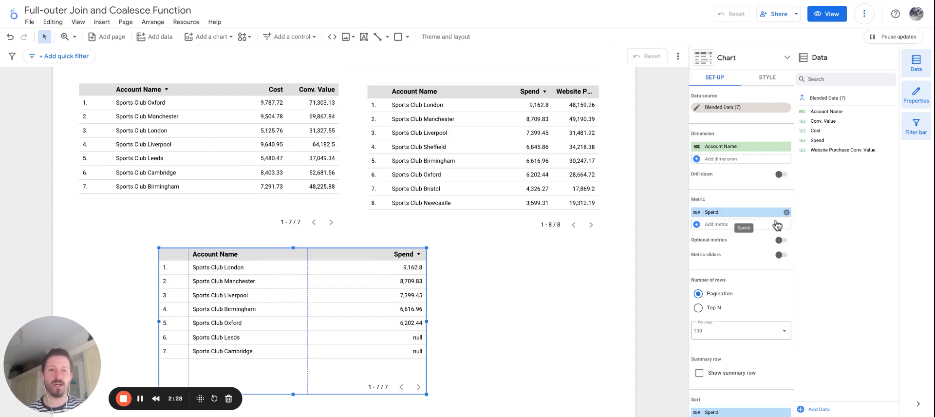
{"action": "left_click", "coordinate": [739, 213]}
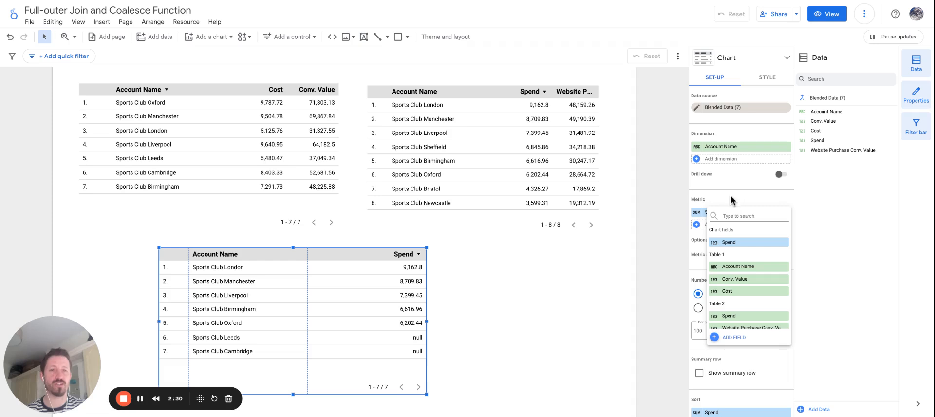
{"action": "left_click", "coordinate": [730, 201]}
{"action": "left_click", "coordinate": [717, 211]}
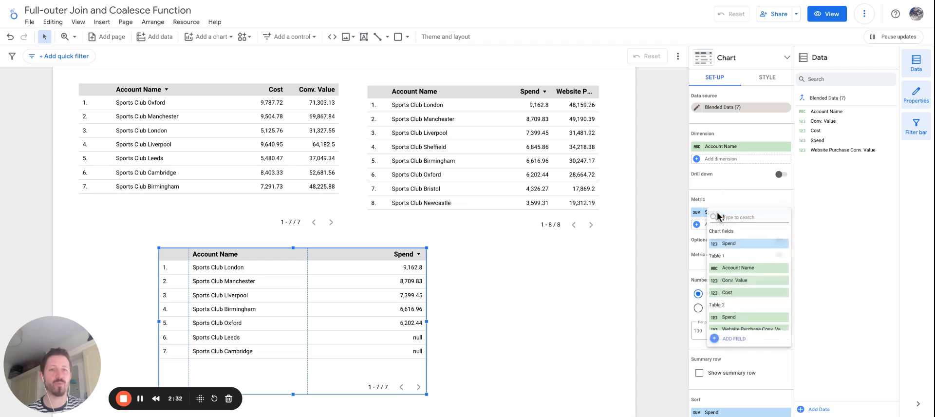
{"action": "left_click", "coordinate": [738, 292]}
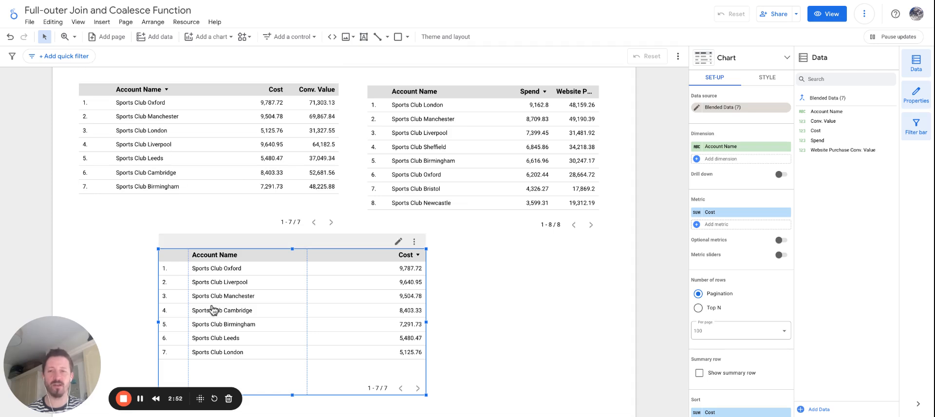
{"action": "left_click_drag", "start_coordinate": [213, 310], "coordinate": [256, 305]}
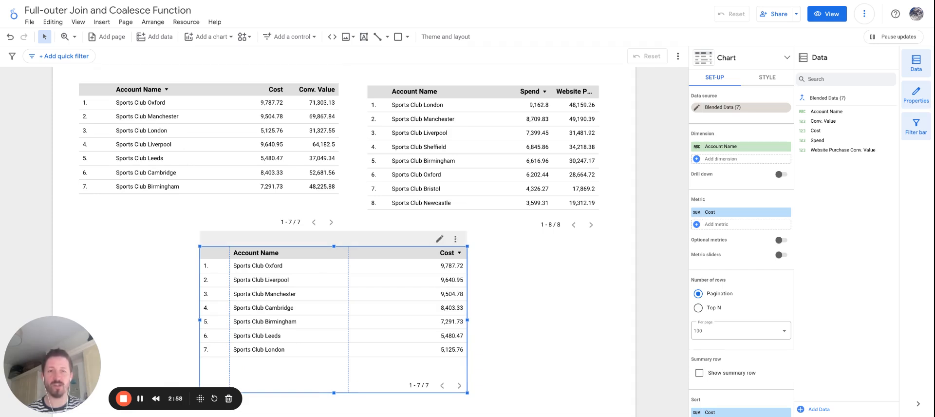
- Review which fields of Table 1 and Table 2 are offered as dimensions for the blended table
{"action": "left_click", "coordinate": [729, 148]}
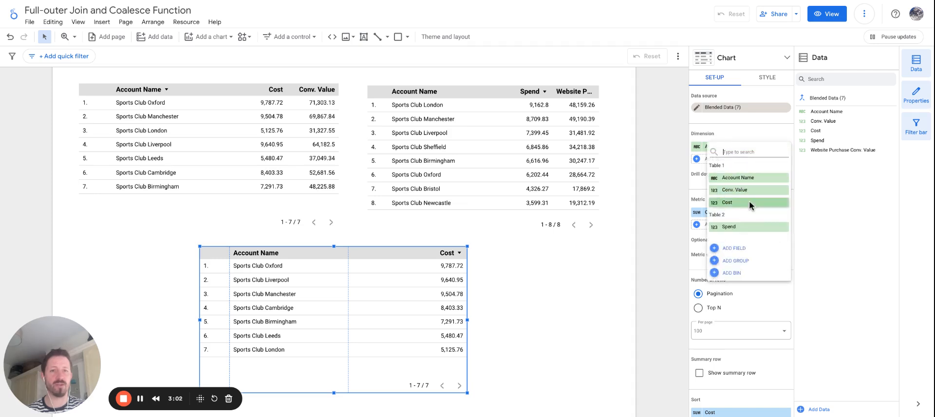
{"action": "scroll", "coordinate": [739, 184], "scroll_direction": "down", "scroll_amount": 1}
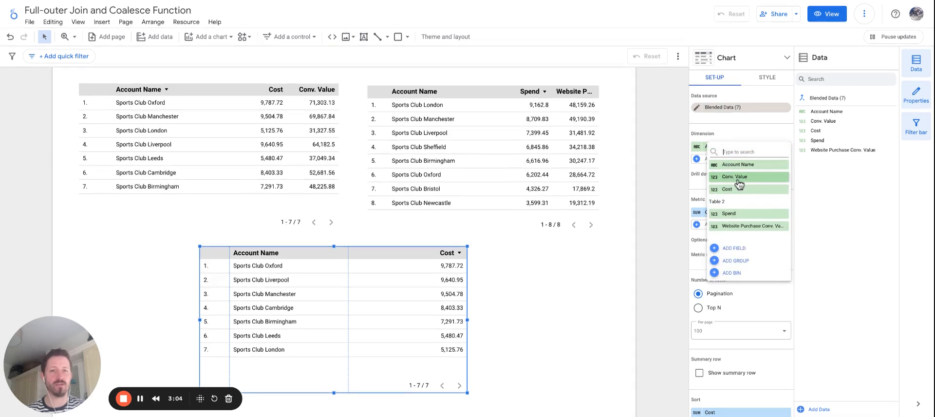
{"action": "scroll", "coordinate": [742, 195], "scroll_direction": "up", "scroll_amount": 1}
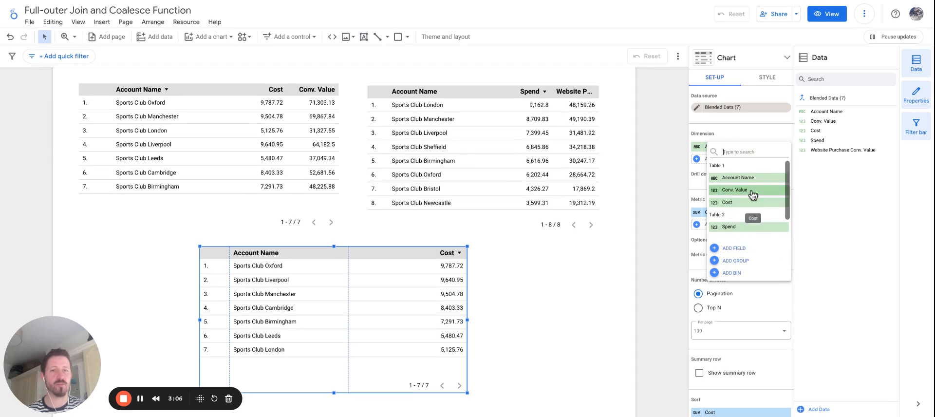
{"action": "scroll", "coordinate": [741, 204], "scroll_direction": "down", "scroll_amount": 1}
{"action": "scroll", "coordinate": [742, 225], "scroll_direction": "up", "scroll_amount": 1}
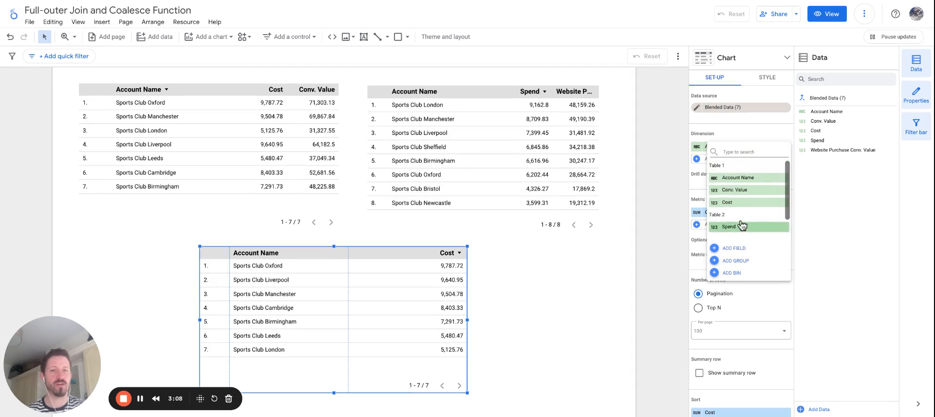
{"action": "left_click", "coordinate": [191, 217]}
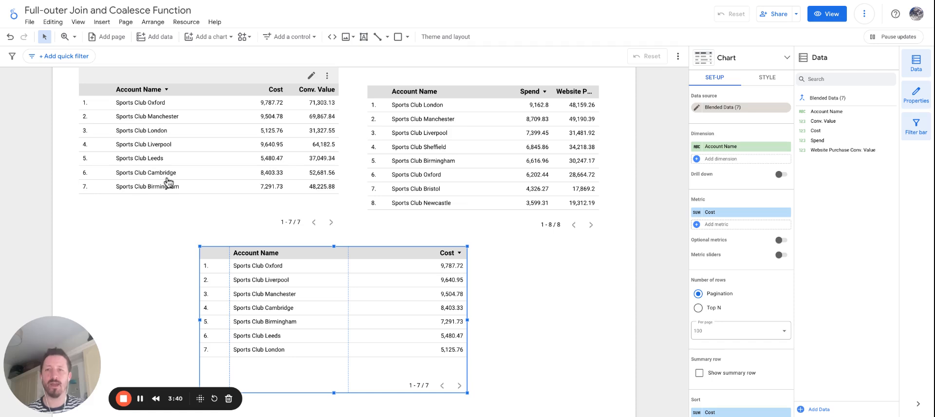
- Change the blend's join operator between Table 1 and Table 2 to Full outer and save the blend
{"action": "left_click", "coordinate": [696, 108]}
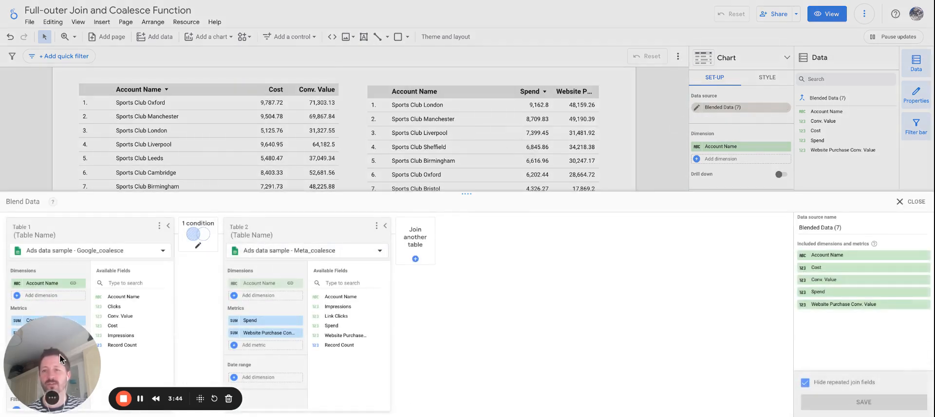
{"action": "left_click_drag", "start_coordinate": [52, 365], "coordinate": [613, 365]}
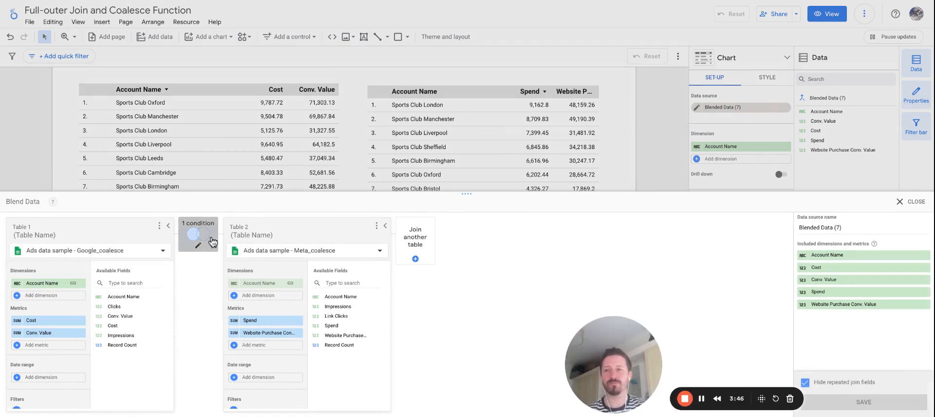
{"action": "left_click", "coordinate": [197, 234]}
{"action": "left_click", "coordinate": [519, 174]}
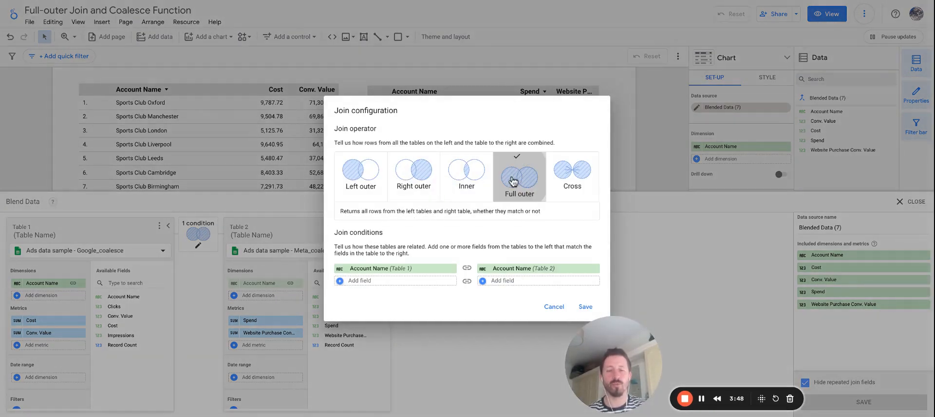
{"action": "left_click", "coordinate": [584, 308]}
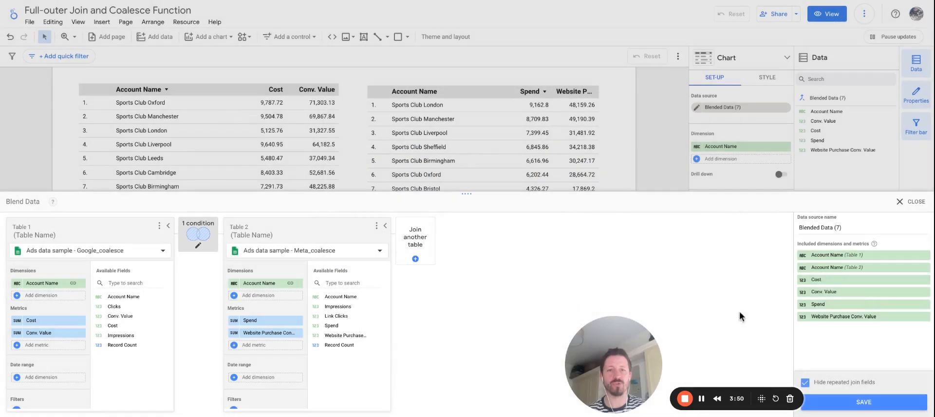
{"action": "left_click", "coordinate": [915, 209]}
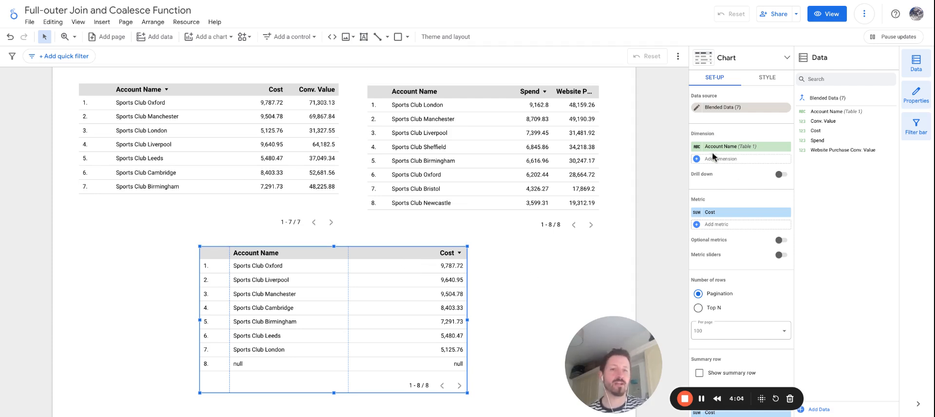
- Check the account name dimensions now offered by the blend and compare the blended table with both source tables
{"action": "left_click", "coordinate": [743, 148]}
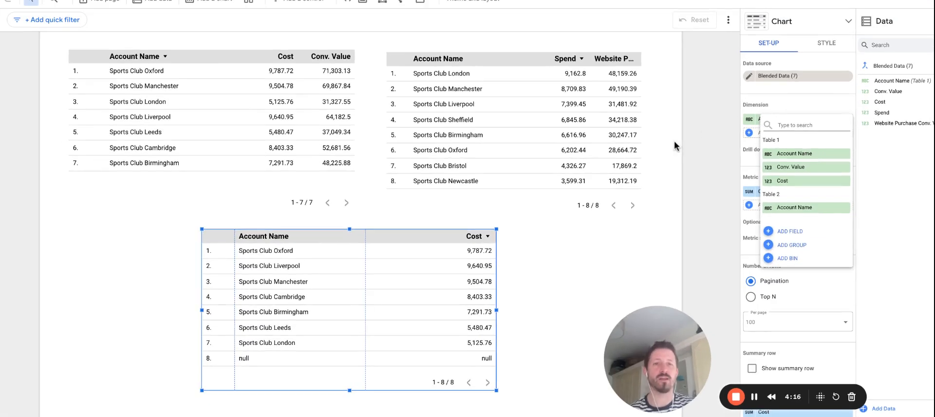
{"action": "left_click", "coordinate": [675, 142]}
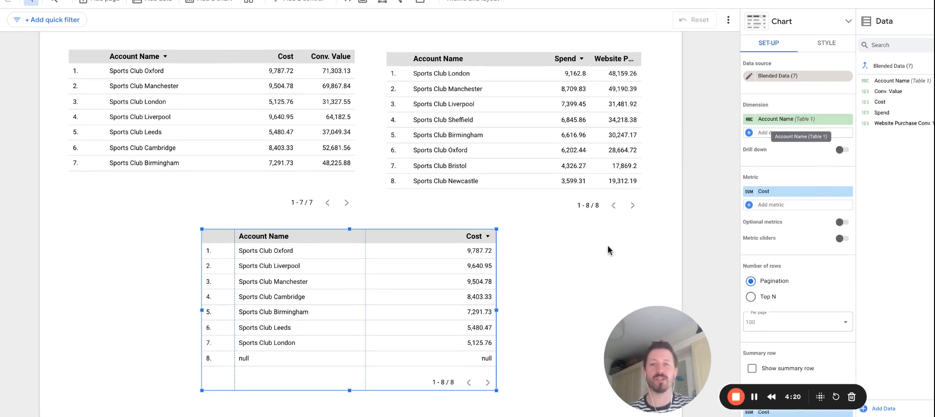
{"action": "scroll", "coordinate": [555, 266], "scroll_direction": "down", "scroll_amount": 1}
{"action": "scroll", "coordinate": [555, 266], "scroll_direction": "down", "scroll_amount": 3}
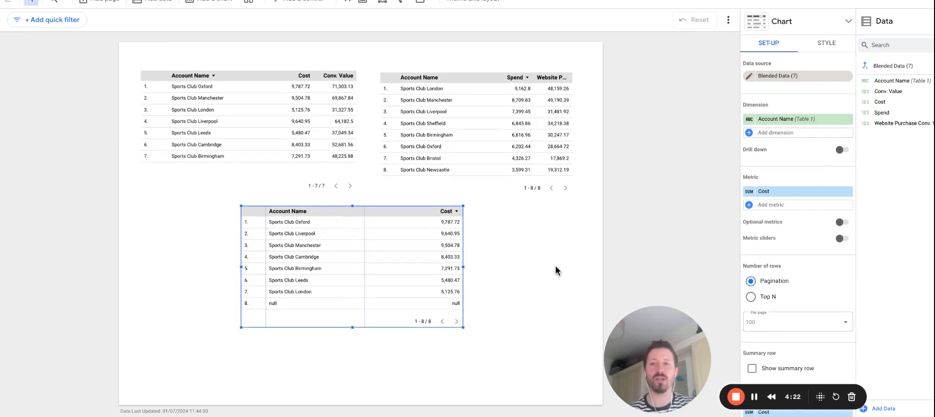
{"action": "scroll", "coordinate": [555, 265], "scroll_direction": "down", "scroll_amount": 3}
{"action": "scroll", "coordinate": [555, 266], "scroll_direction": "up", "scroll_amount": 2}
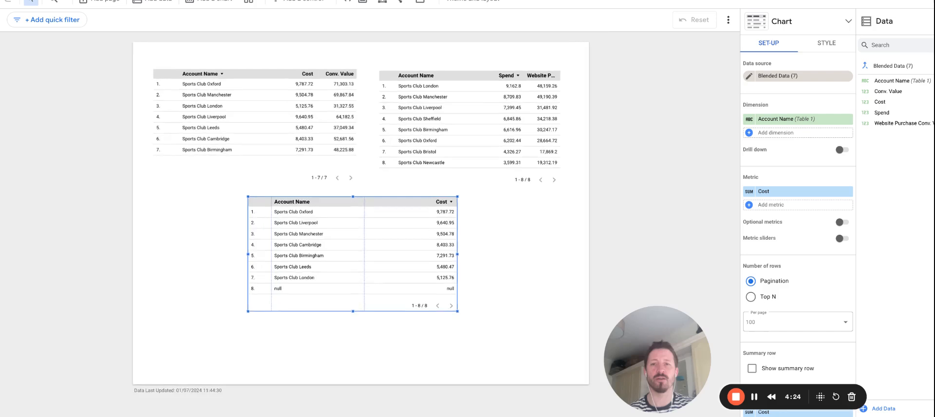
{"action": "scroll", "coordinate": [547, 255], "scroll_direction": "up", "scroll_amount": 2}
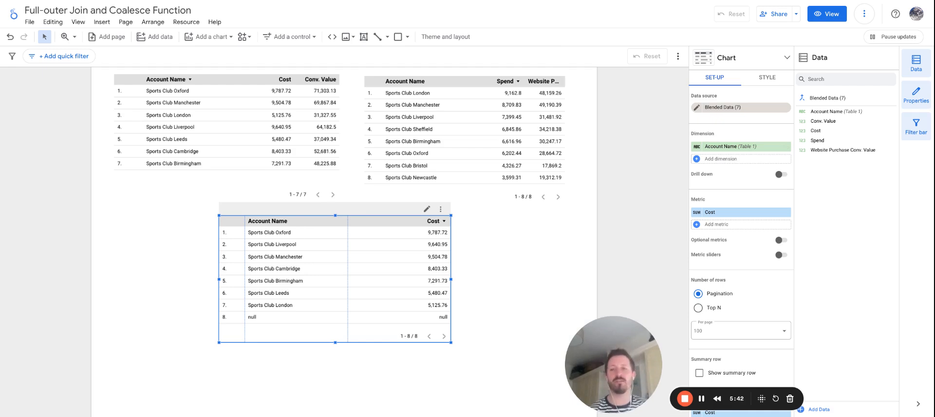
- Add Account Name from Table 2 as a second dimension of the blended table and fit the columns to their contents
{"action": "left_click", "coordinate": [723, 159]}
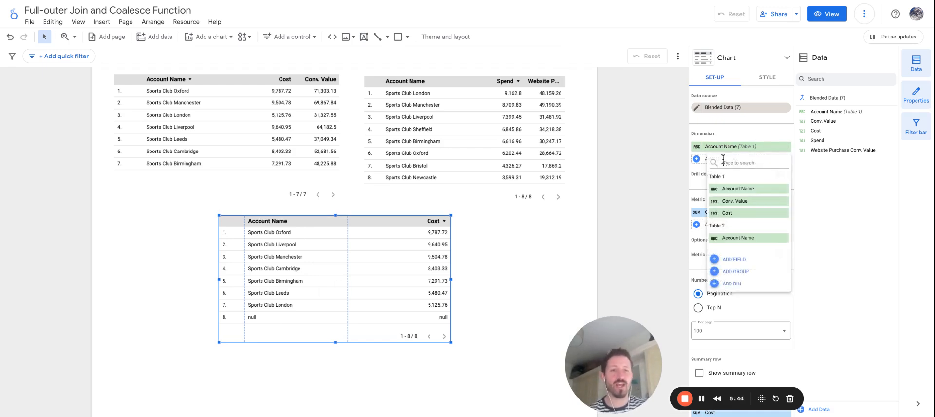
{"action": "type", "text": "account"}
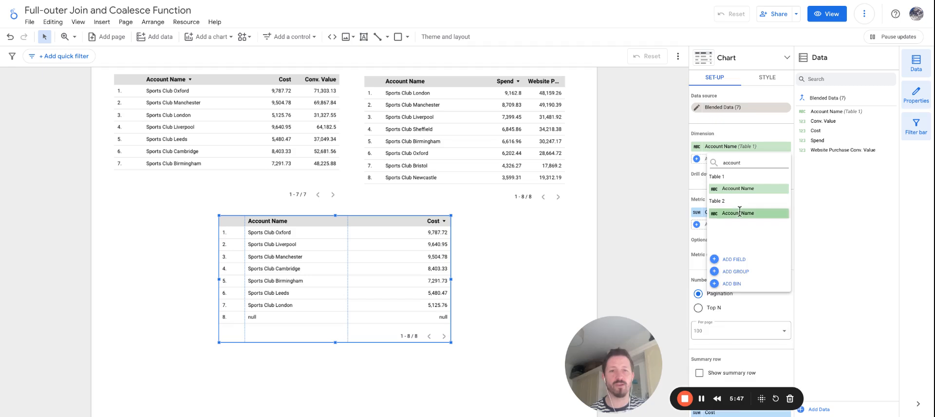
{"action": "left_click", "coordinate": [737, 213]}
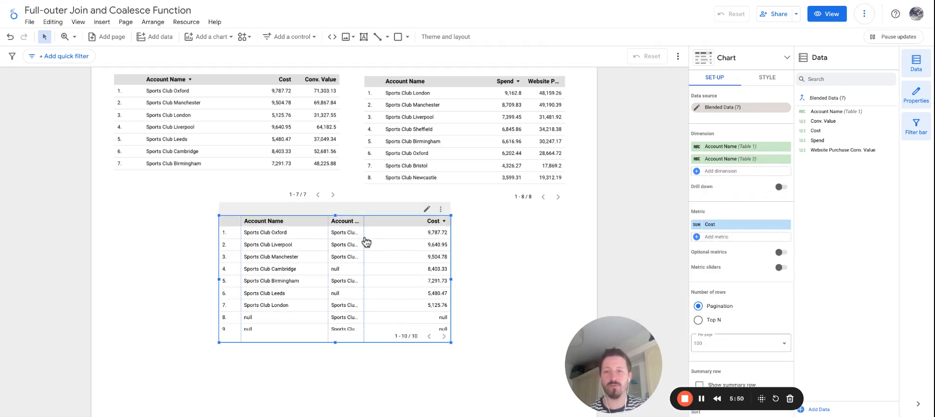
{"action": "double_click", "coordinate": [365, 235]}
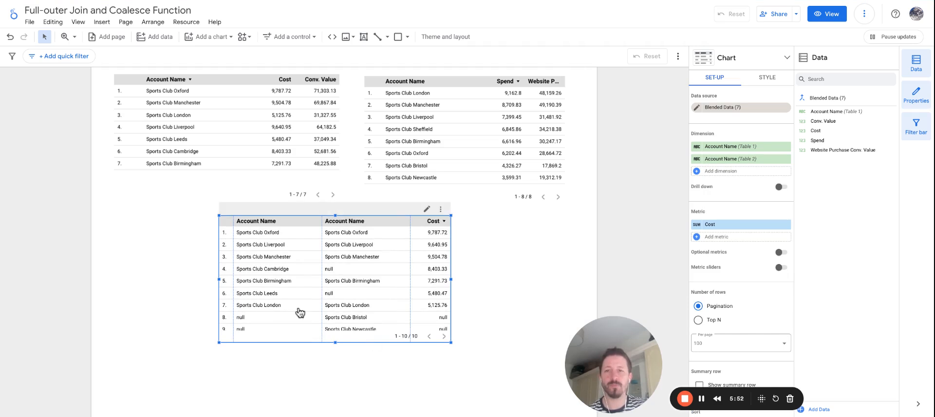
- Add Spend from Table 2 as a second metric of the blended table
{"action": "left_click", "coordinate": [718, 237]}
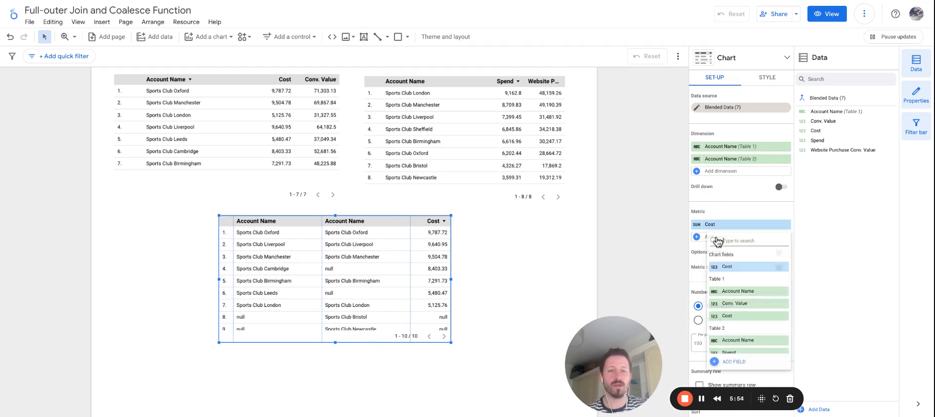
{"action": "type", "text": "spend"}
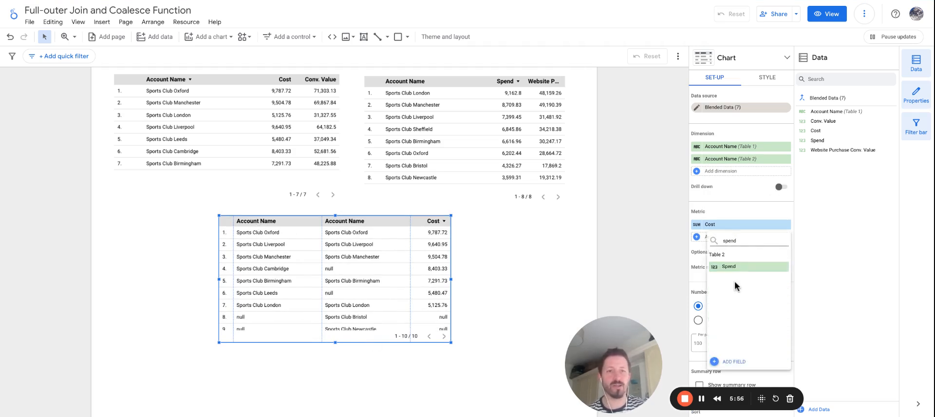
{"action": "left_click", "coordinate": [728, 266]}
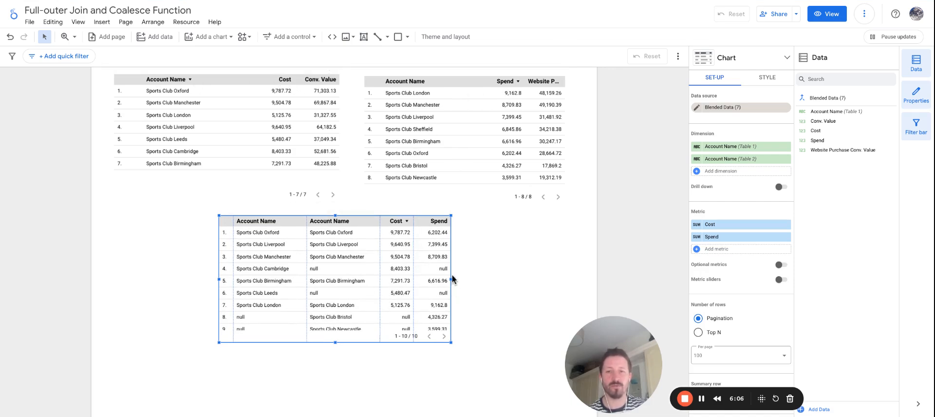
- Widen the blended table, move it lower on the page and view its last rows
{"action": "left_click_drag", "start_coordinate": [451, 279], "coordinate": [549, 287]}
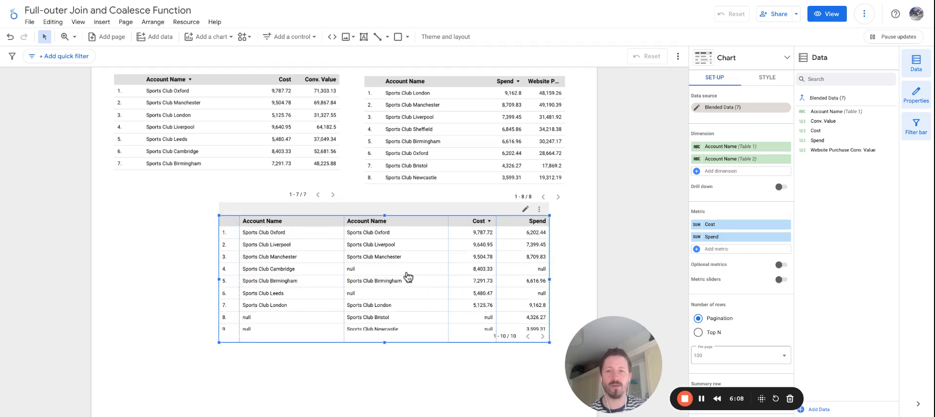
{"action": "left_click_drag", "start_coordinate": [407, 276], "coordinate": [373, 298]}
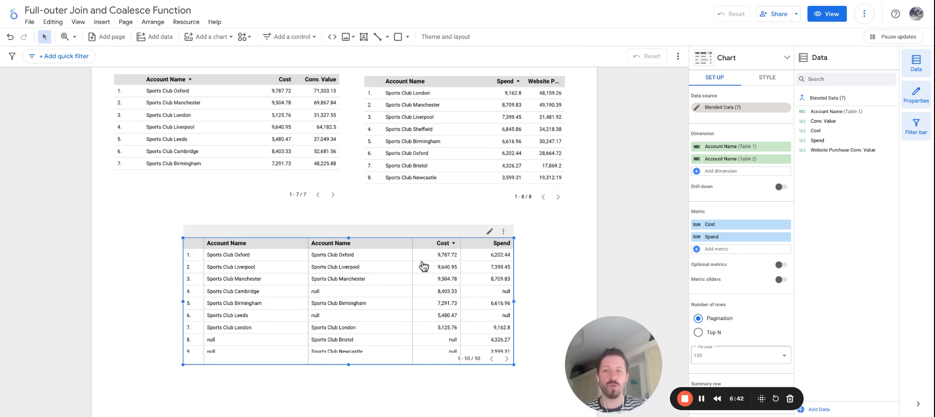
{"action": "scroll", "coordinate": [305, 300], "scroll_direction": "down", "scroll_amount": 1}
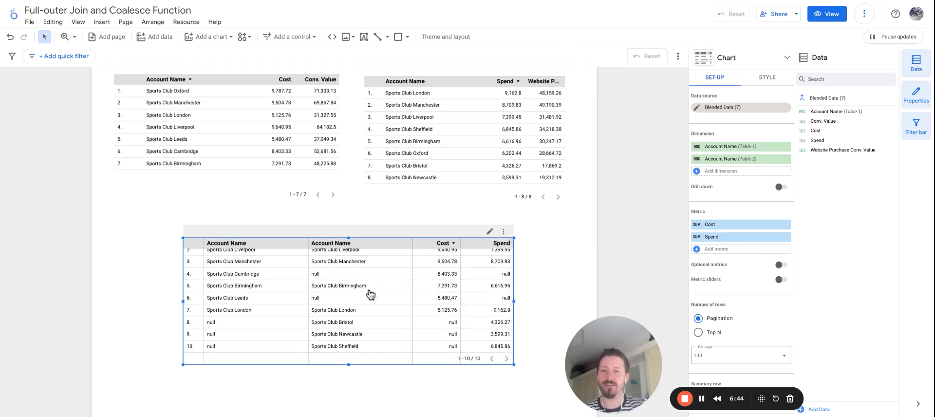
- Add a new calculated dimension to the blended table and name it Account Name (Coalesce)
{"action": "scroll", "coordinate": [360, 301], "scroll_direction": "up", "scroll_amount": 1}
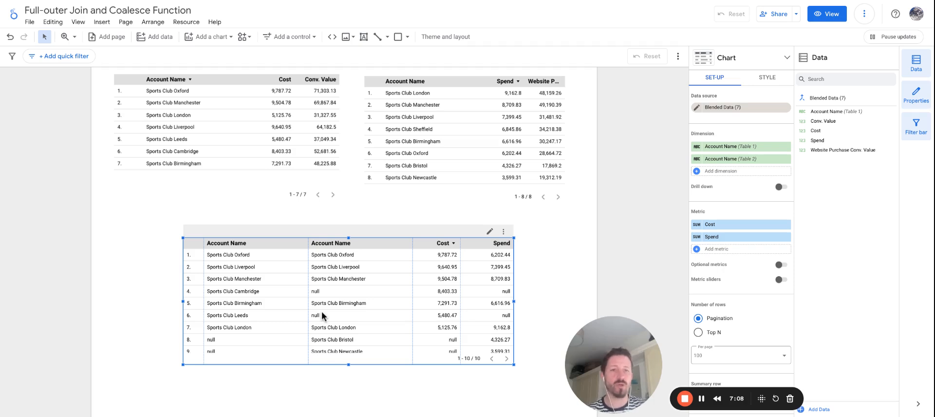
{"action": "left_click", "coordinate": [732, 172]}
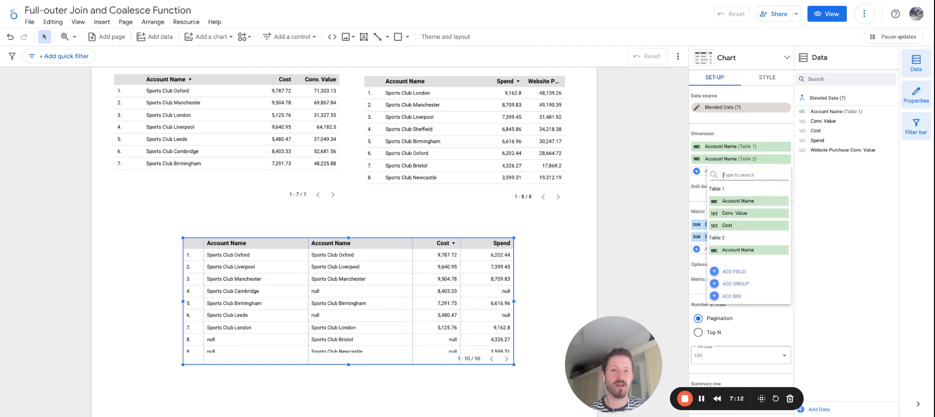
{"action": "left_click", "coordinate": [733, 271]}
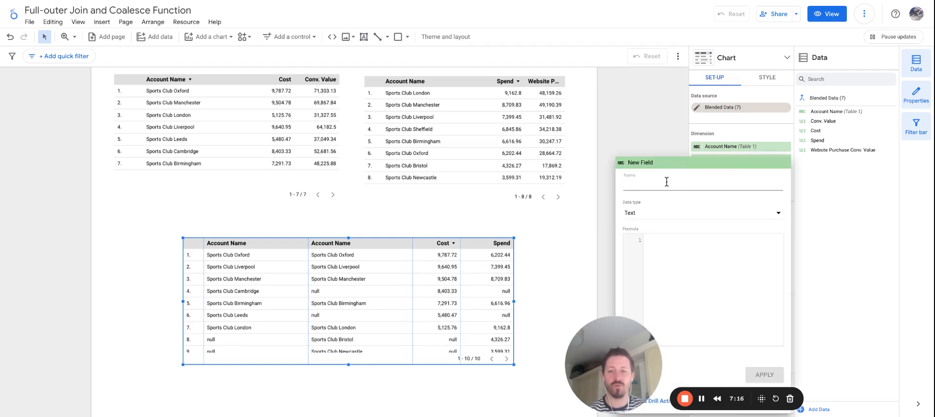
{"action": "type", "text": "Account Name (Coales"}
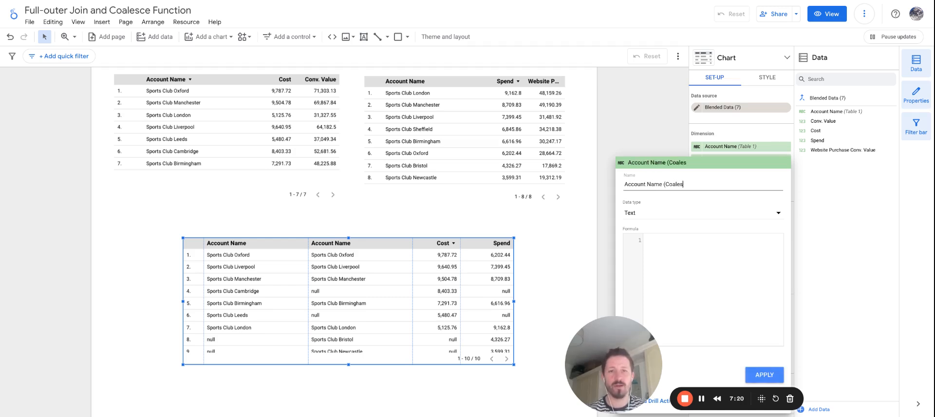
{"action": "type", "text": "ce)"}
{"action": "left_click", "coordinate": [643, 249]}
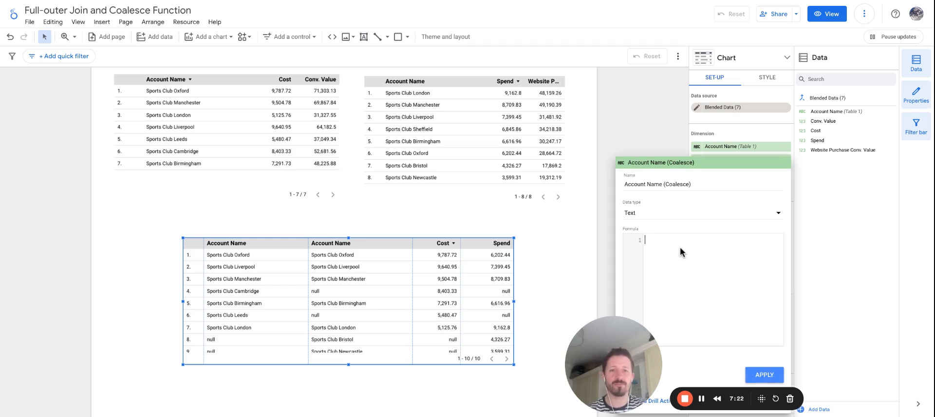
- Give the field the formula COALESCE(Account Name (Table 1), Account Name (Table 2)) and apply it
{"action": "type", "text": "Coalesce"}
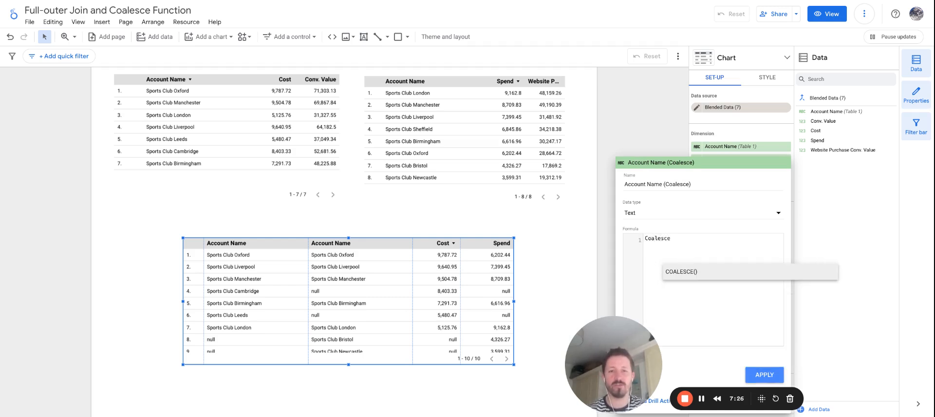
{"action": "key", "text": "Return"}
{"action": "type", "text": "Account)"}
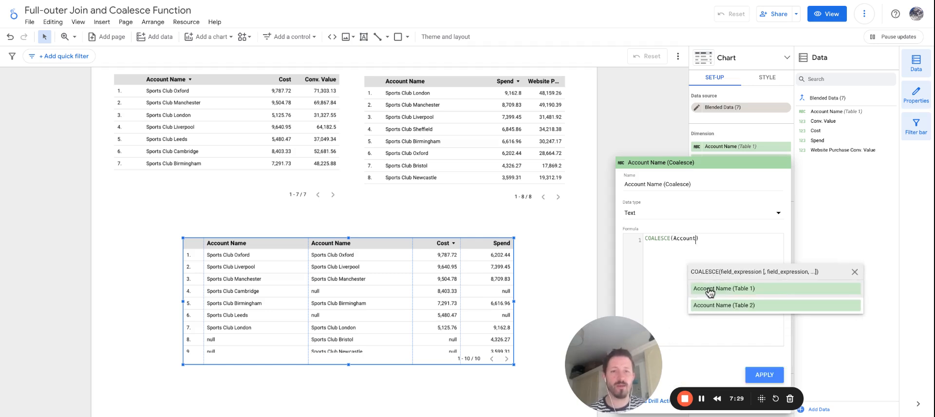
{"action": "left_click", "coordinate": [708, 288]}
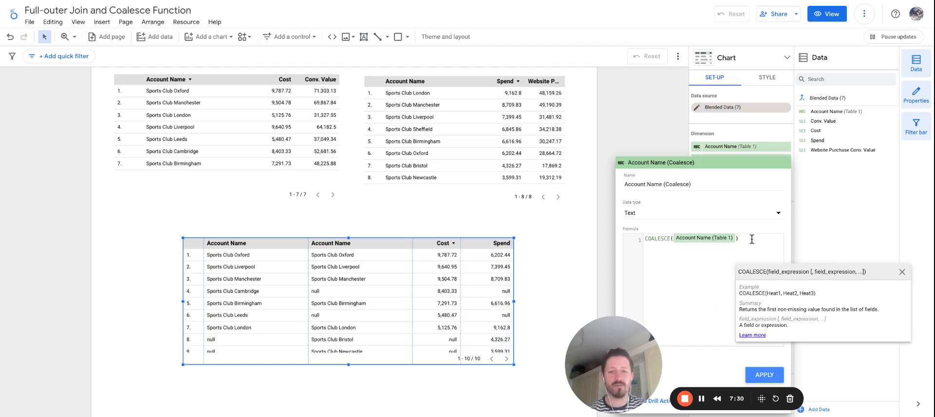
{"action": "type", "text": ", Ac"}
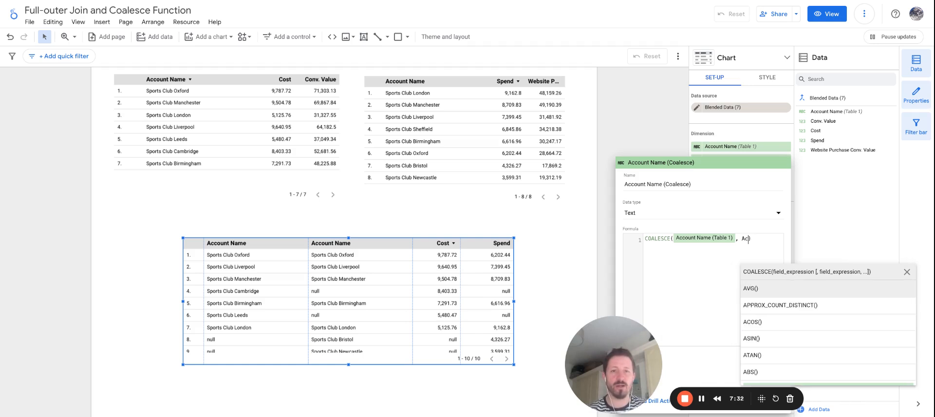
{"action": "type", "text": "count"}
{"action": "left_click", "coordinate": [779, 314]}
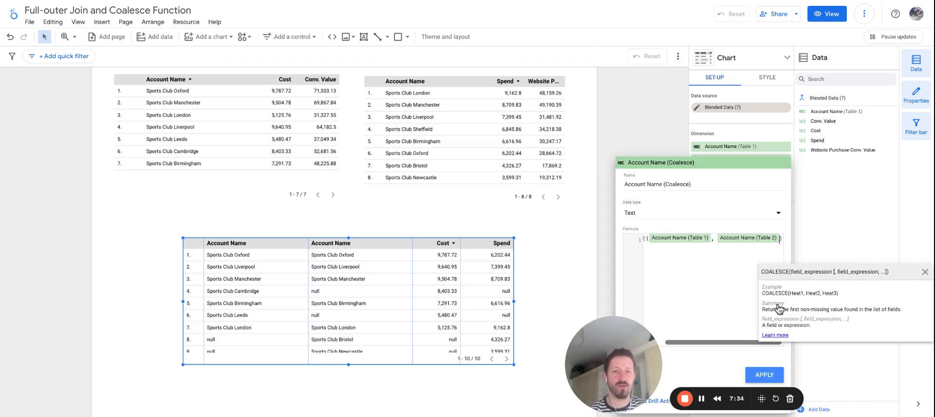
{"action": "left_click", "coordinate": [702, 264]}
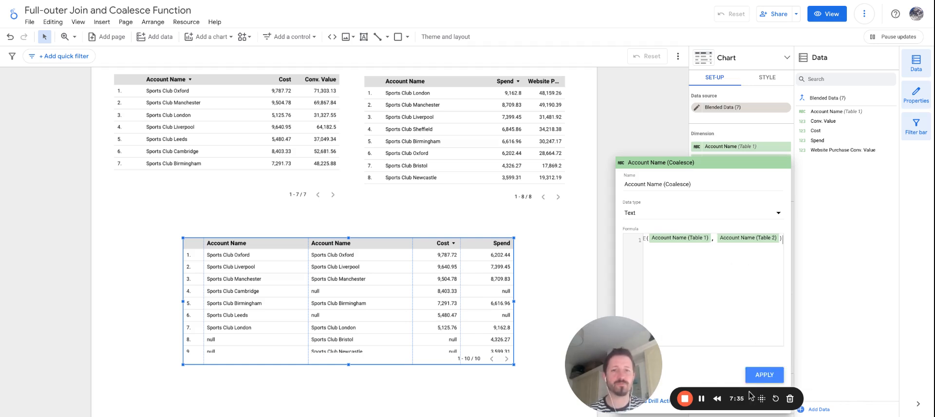
{"action": "left_click", "coordinate": [773, 374]}
- Close the field editor, fit the blended table's columns to their contents and widen the table toward the page's left edge
{"action": "left_click_drag", "start_coordinate": [607, 323], "coordinate": [560, 328]}
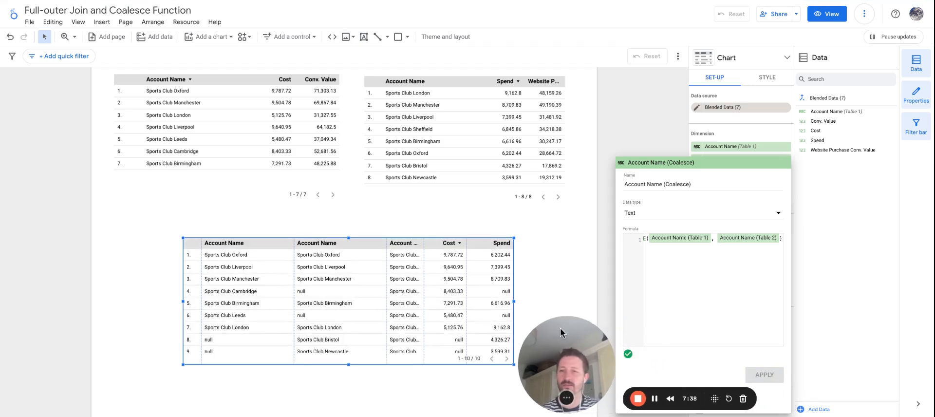
{"action": "left_click", "coordinate": [576, 198]}
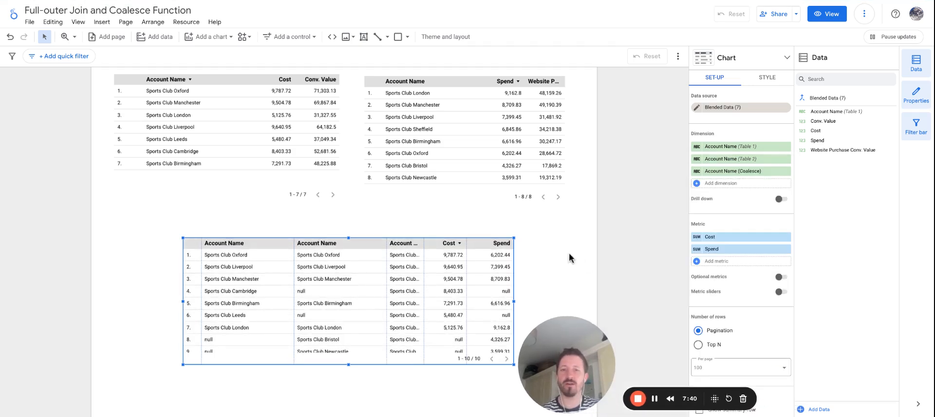
{"action": "double_click", "coordinate": [423, 258]}
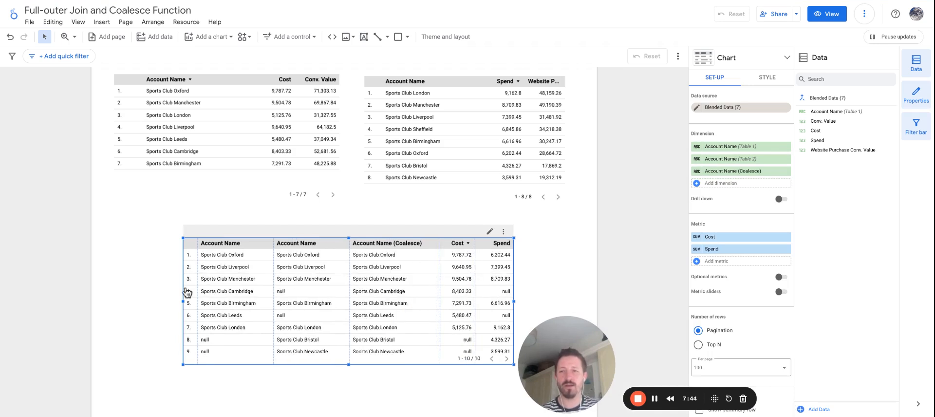
{"action": "left_click_drag", "start_coordinate": [184, 301], "coordinate": [120, 301]}
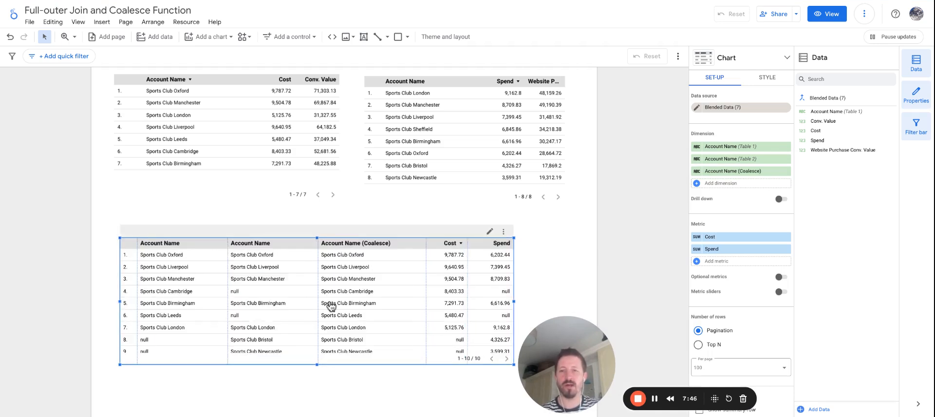
- Deselect the blended table and compare its coalesced account names with both source name columns through the last row
{"action": "left_click", "coordinate": [535, 234]}
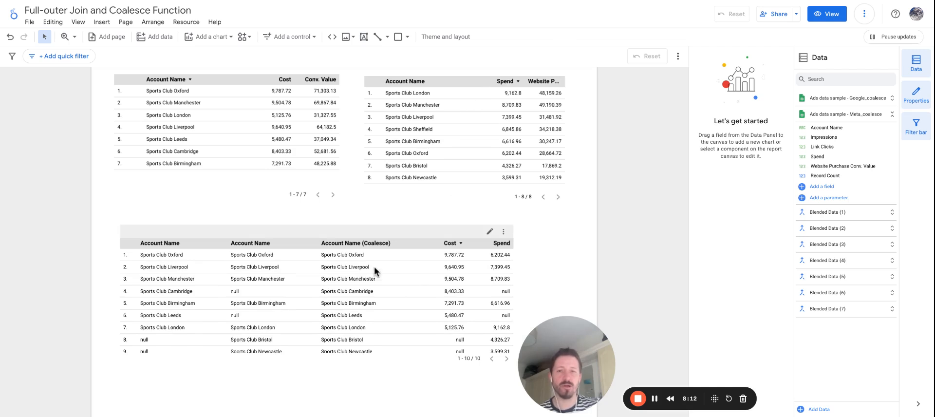
{"action": "scroll", "coordinate": [356, 286], "scroll_direction": "down", "scroll_amount": 2}
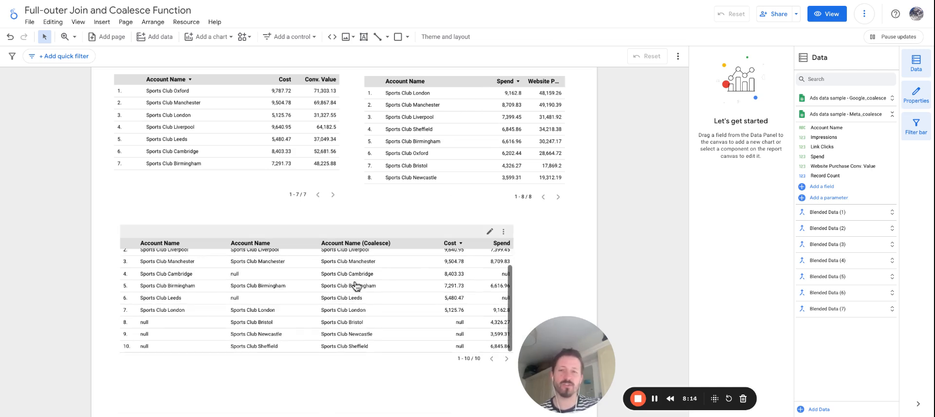
{"action": "scroll", "coordinate": [357, 286], "scroll_direction": "up", "scroll_amount": 2}
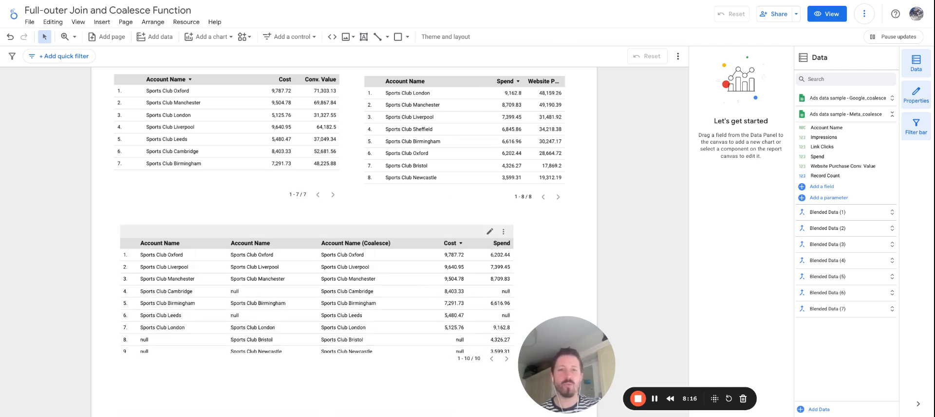
- Add another calculated dimension to the blended table and name it Account Name (IFNULL)
{"action": "left_click", "coordinate": [357, 280]}
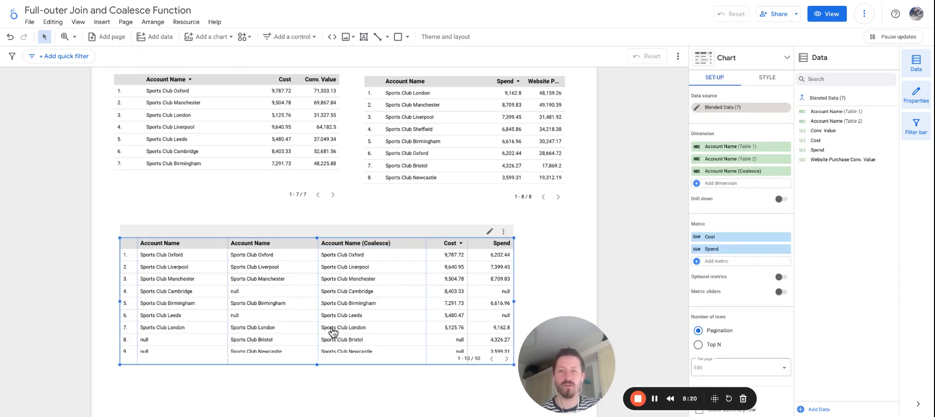
{"action": "left_click", "coordinate": [724, 184]}
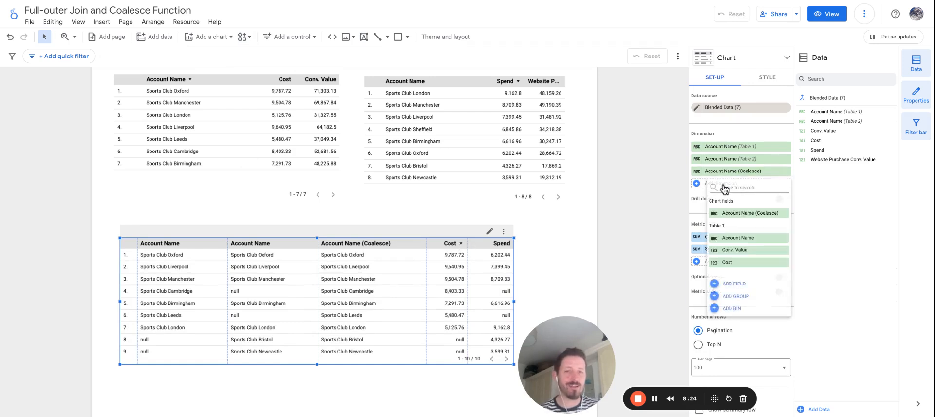
{"action": "left_click", "coordinate": [342, 301]}
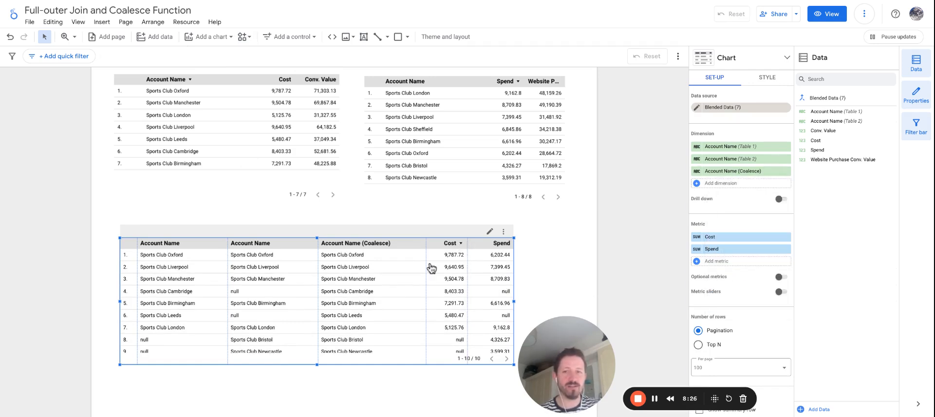
{"action": "left_click", "coordinate": [725, 185]}
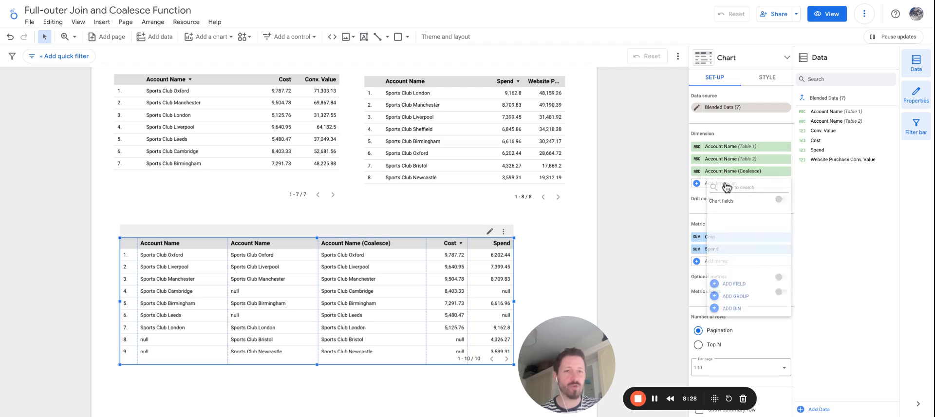
{"action": "left_click", "coordinate": [735, 285]}
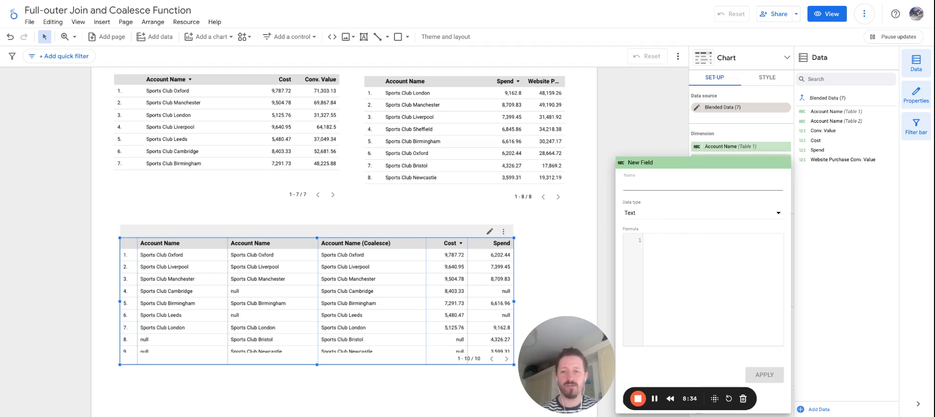
{"action": "type", "text": "Account Name (IFNULL"}
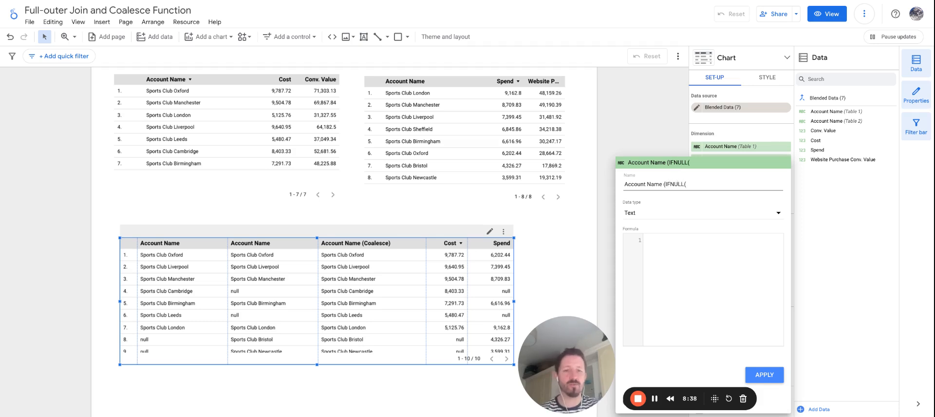
- Give the field the formula IFNULL(Account Name (Table 1),Account Name (Table 2)) and apply it
{"action": "left_click", "coordinate": [683, 253]}
{"action": "type", "text": "IFNULL("}
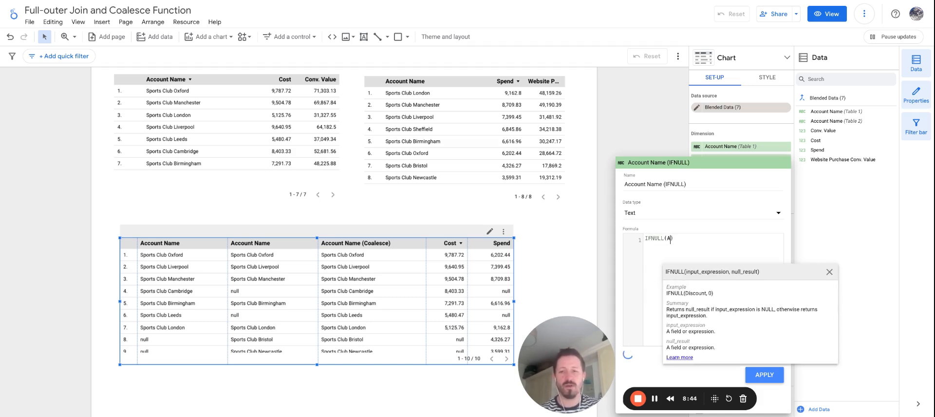
{"action": "type", "text": "Account"}
{"action": "left_click", "coordinate": [712, 291]}
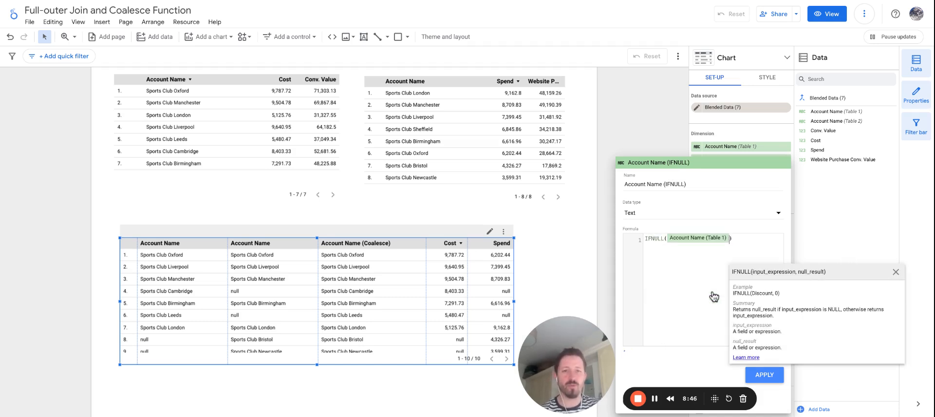
{"action": "type", "text": ","}
{"action": "type", "text": "Account"}
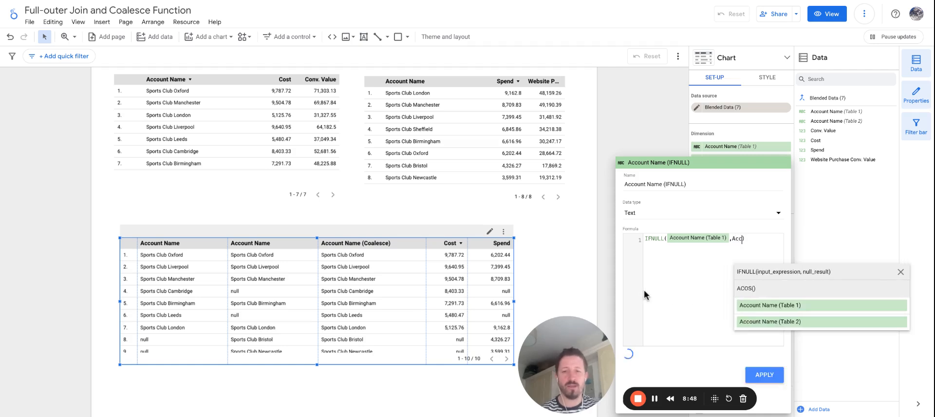
{"action": "left_click", "coordinate": [778, 306]}
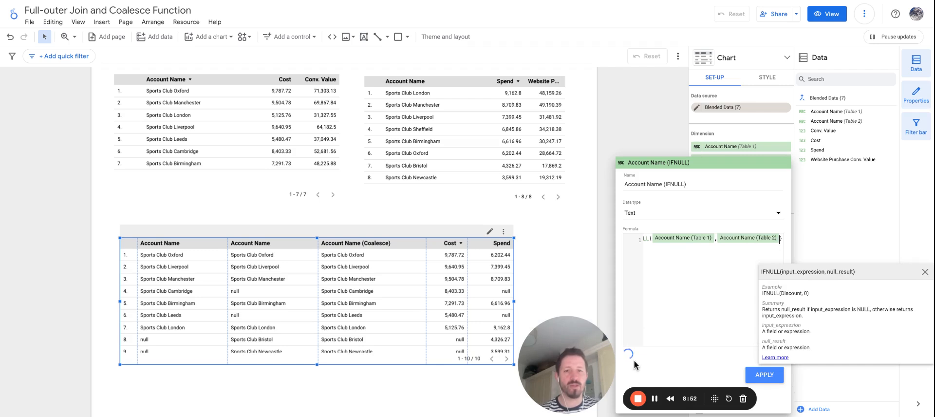
{"action": "left_click", "coordinate": [764, 378]}
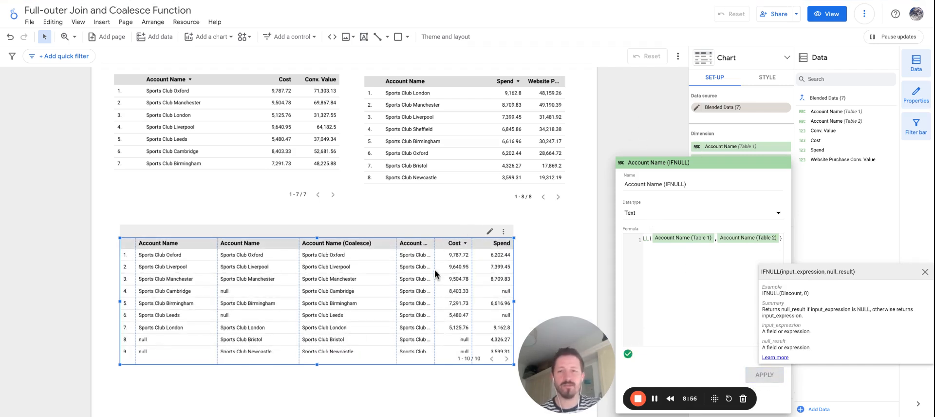
- Close the field editor, fit the blended table's columns to their contents and remove the accidental Account Name filter
{"action": "left_click", "coordinate": [440, 267]}
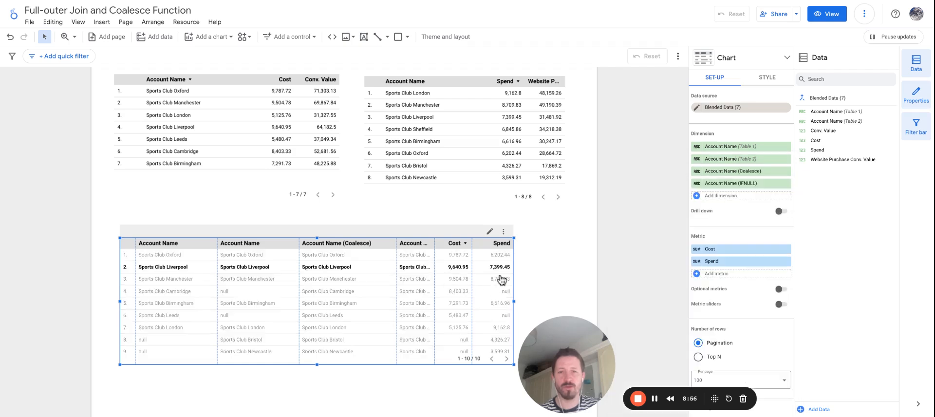
{"action": "double_click", "coordinate": [434, 269]}
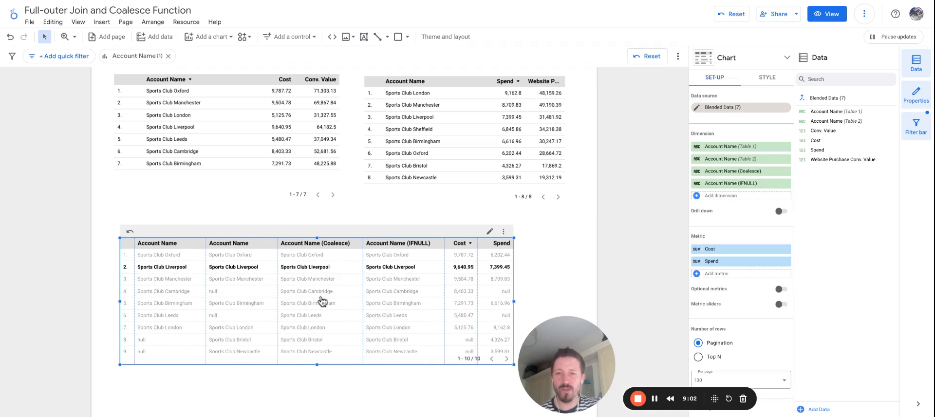
{"action": "left_click", "coordinate": [168, 56]}
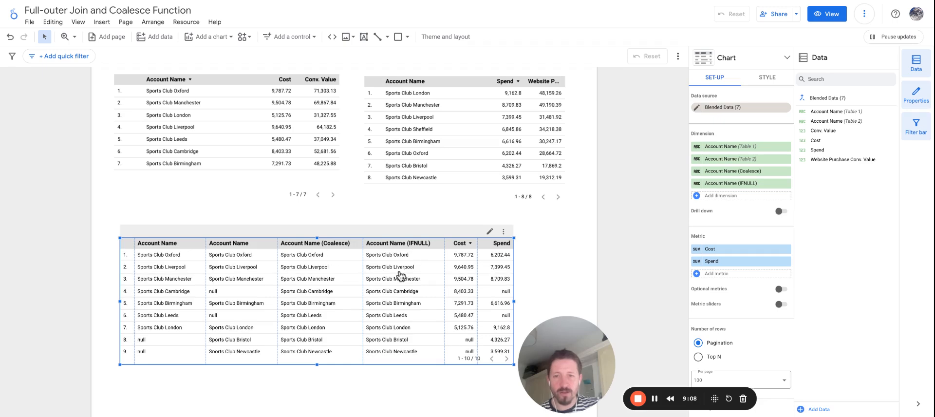
- Compare the Coalesce and IFNULL account name columns of the blended table through the last row
{"action": "scroll", "coordinate": [318, 286], "scroll_direction": "up", "scroll_amount": 3}
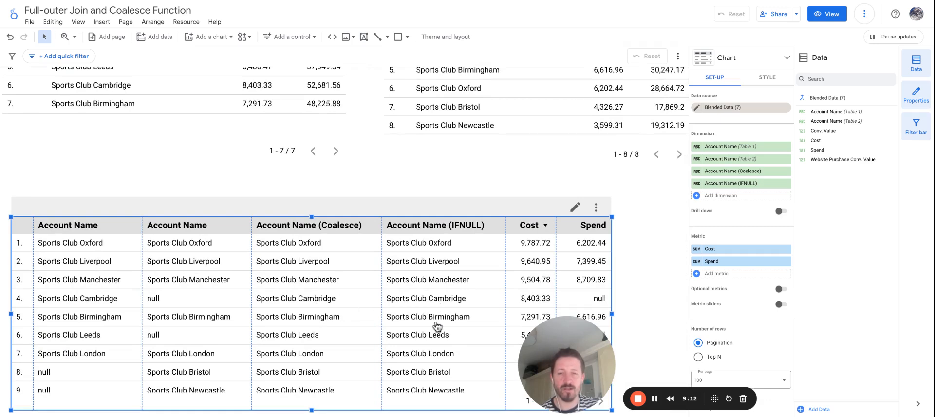
{"action": "scroll", "coordinate": [423, 354], "scroll_direction": "down", "scroll_amount": 1}
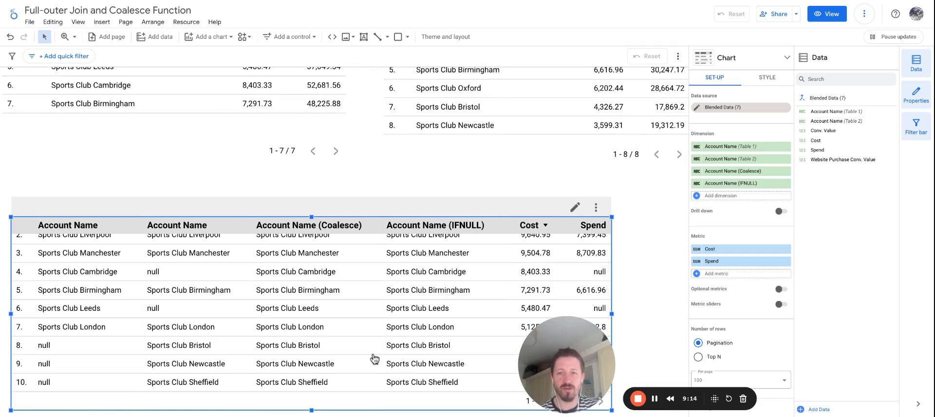
{"action": "scroll", "coordinate": [396, 305], "scroll_direction": "down", "scroll_amount": 2}
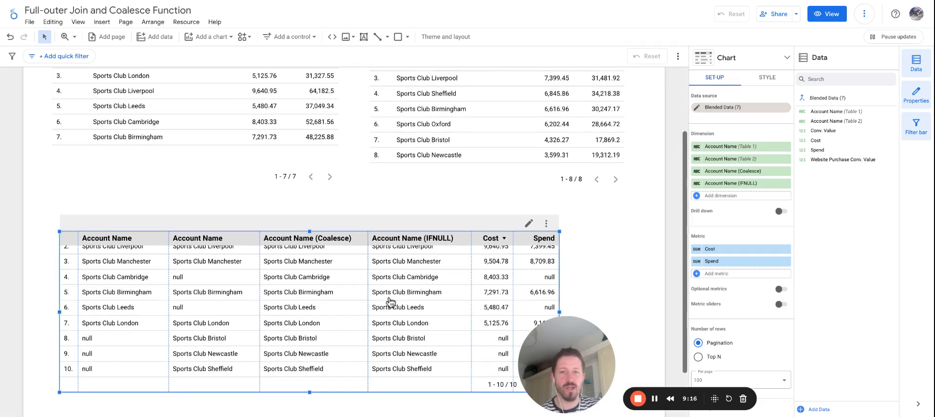
- Compare the Cost and Spend values for each account in the blended table through the last row
{"action": "left_click_drag", "start_coordinate": [556, 332], "coordinate": [671, 323]}
{"action": "scroll", "coordinate": [502, 307], "scroll_direction": "up", "scroll_amount": 1}
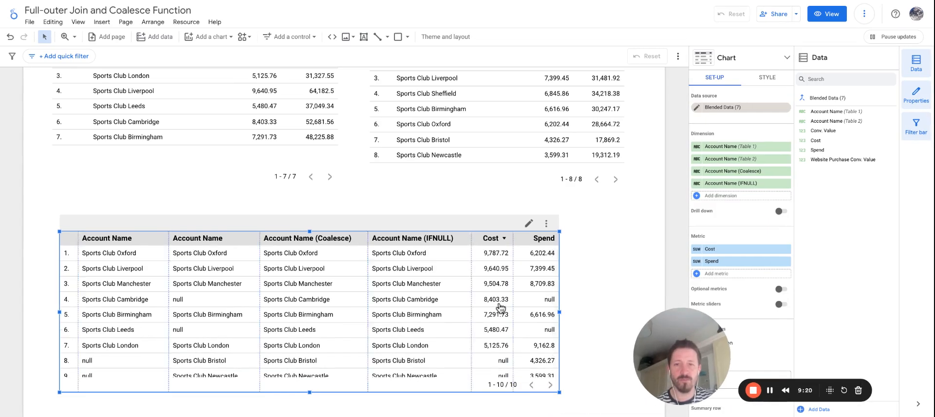
{"action": "scroll", "coordinate": [502, 306], "scroll_direction": "down", "scroll_amount": 1}
{"action": "scroll", "coordinate": [495, 258], "scroll_direction": "up", "scroll_amount": 1}
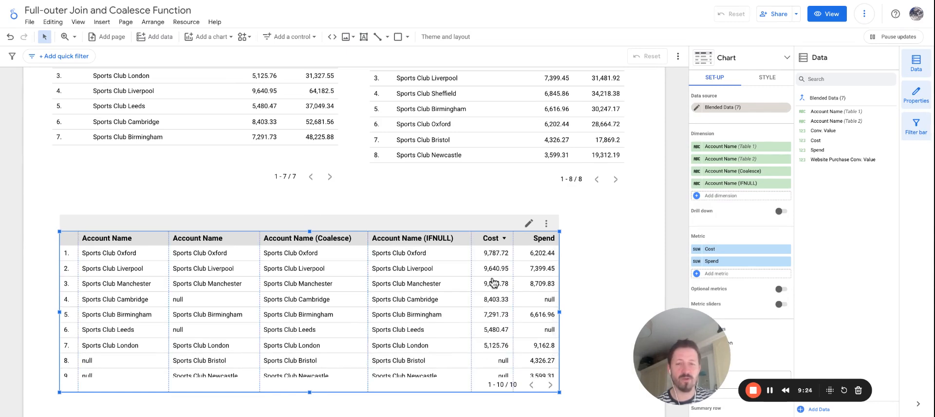
{"action": "scroll", "coordinate": [494, 298], "scroll_direction": "down", "scroll_amount": 1}
{"action": "scroll", "coordinate": [535, 292], "scroll_direction": "up", "scroll_amount": 1}
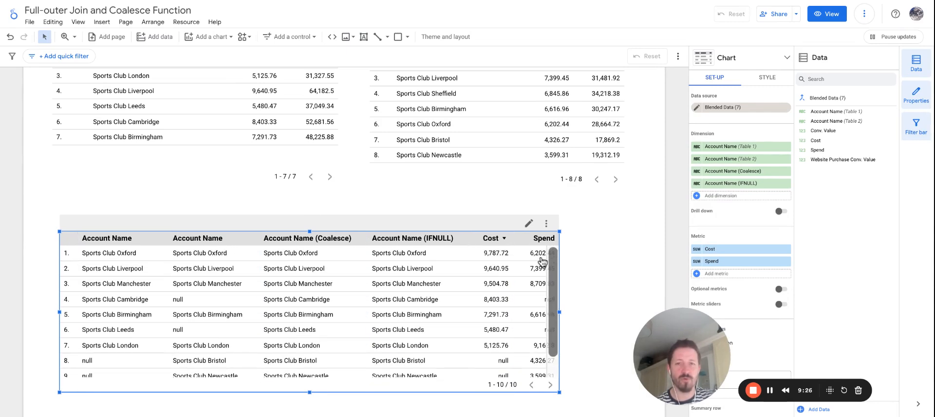
{"action": "scroll", "coordinate": [536, 295], "scroll_direction": "down", "scroll_amount": 1}
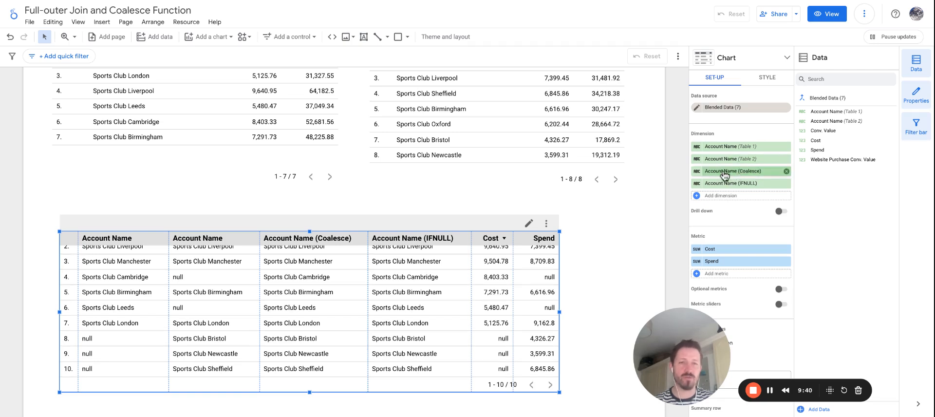
- Try to add another field after Account Name (Table 2) in the Account Name (Coalesce) formula, and discard the change
{"action": "left_click", "coordinate": [697, 173]}
{"action": "left_click", "coordinate": [764, 235]}
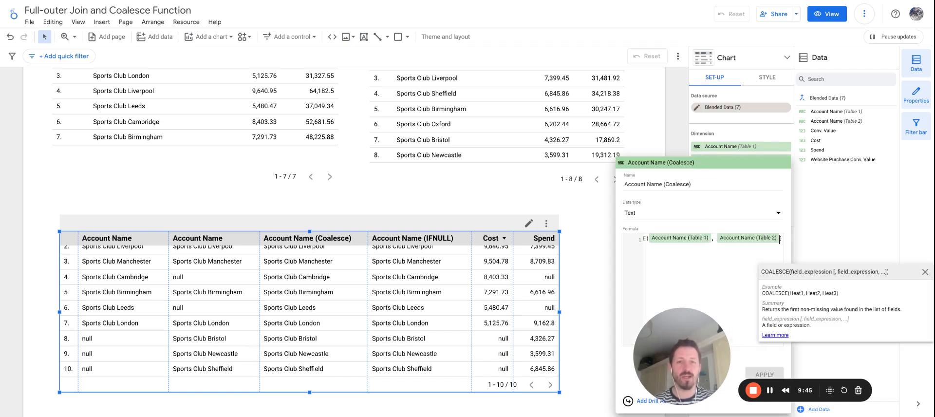
{"action": "type", "text": "Ac"}
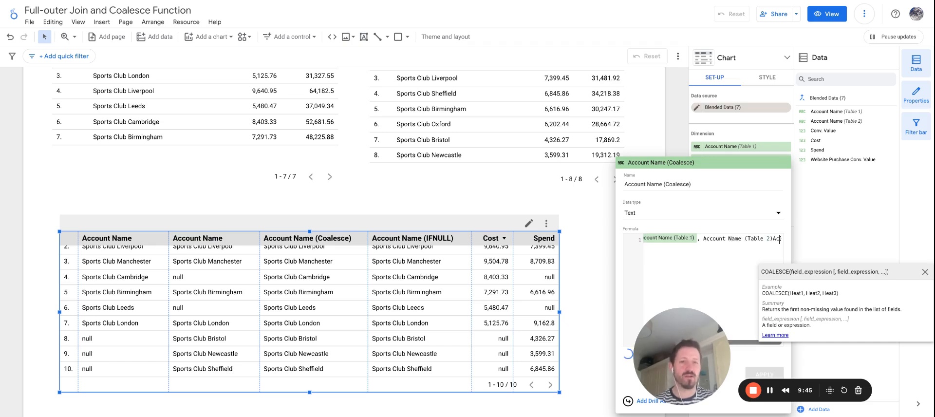
{"action": "key", "text": "BackSpace"}
{"action": "key", "text": "BackSpace"}
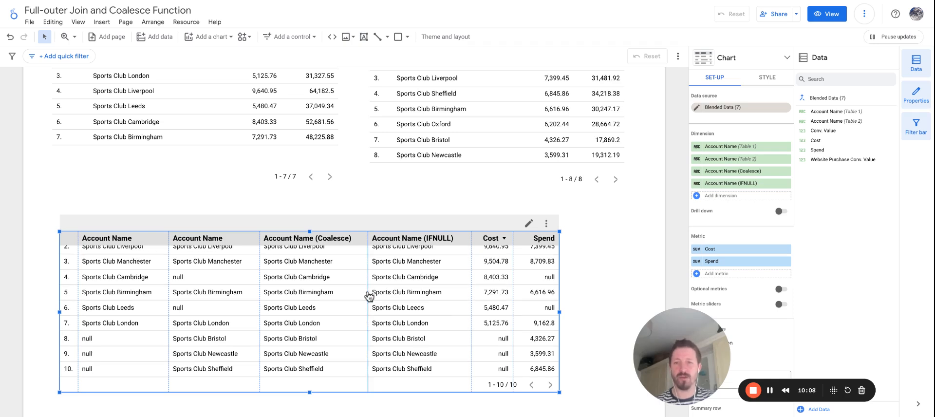
- Add a calculated metric named Coast (all) to the blended table with the formula Cost + Spend
{"action": "left_click", "coordinate": [718, 275]}
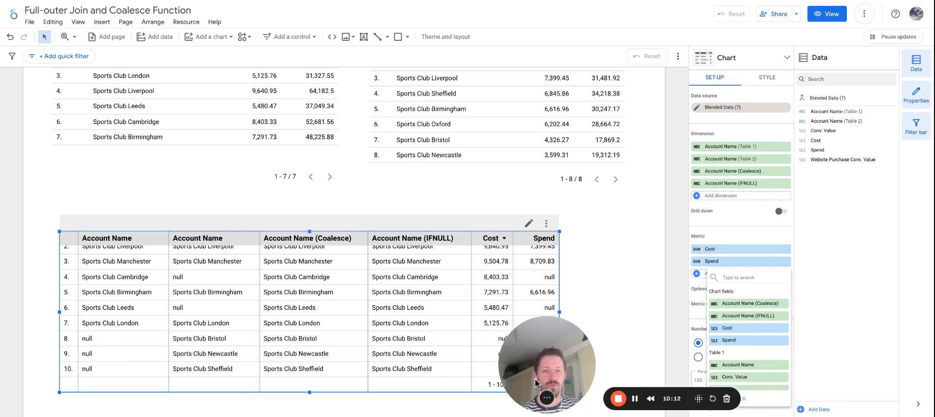
{"action": "left_click", "coordinate": [738, 400]}
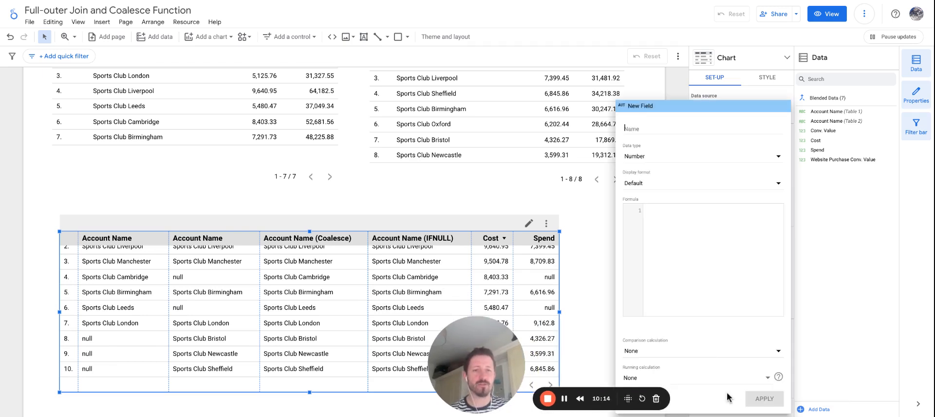
{"action": "type", "text": "Coa"}
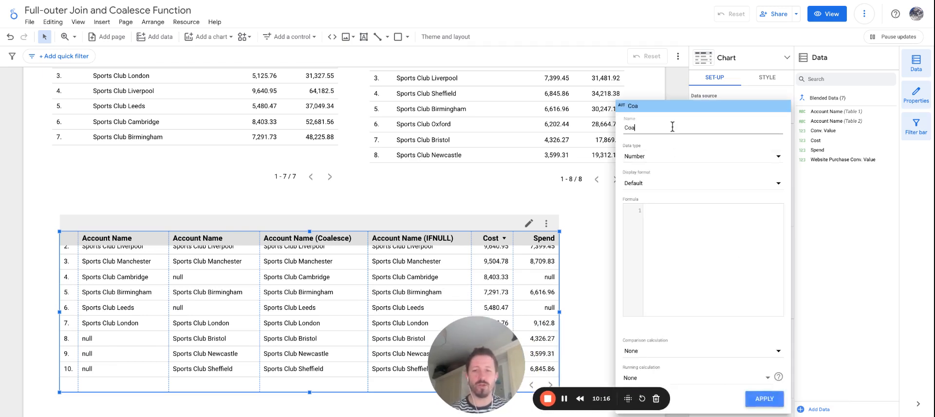
{"action": "type", "text": "st (all)"}
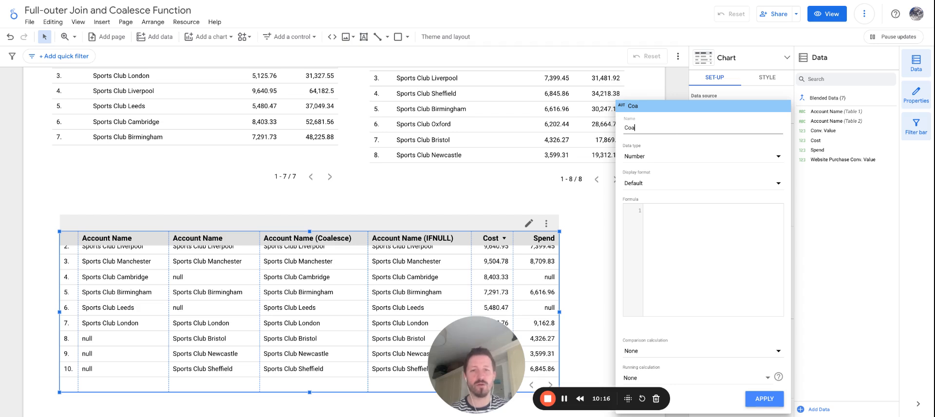
{"action": "left_click", "coordinate": [681, 231]}
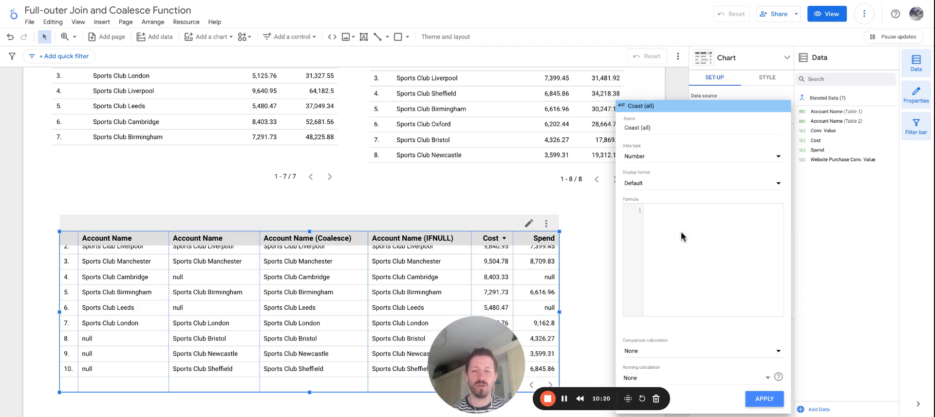
{"action": "type", "text": "Cost "}
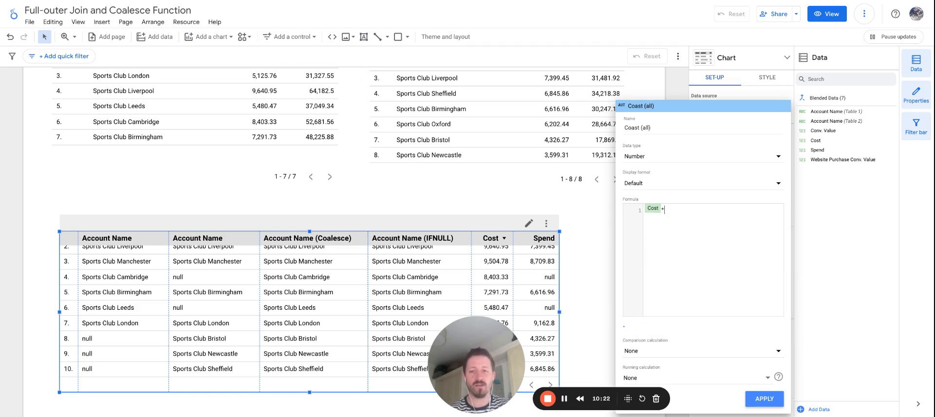
{"action": "type", "text": "+ Spend"}
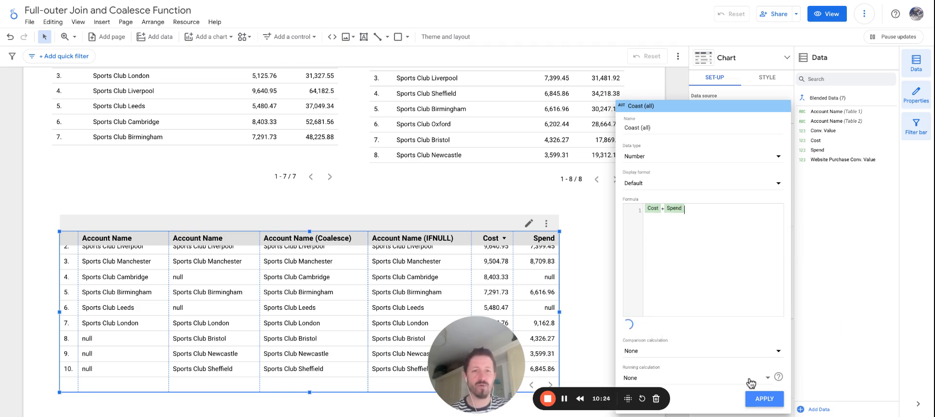
{"action": "left_click", "coordinate": [750, 397]}
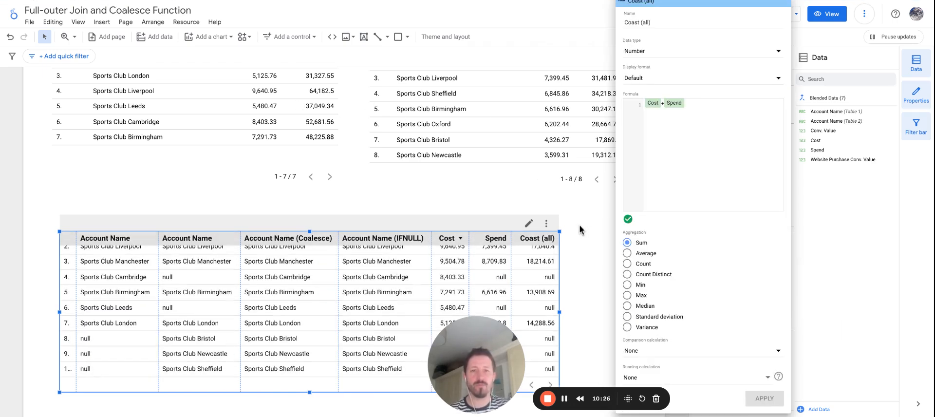
- Close the field editor, adjust the blended table's column widths and widen the table towards the page's edge
{"action": "left_click_drag", "start_coordinate": [482, 360], "coordinate": [857, 376]}
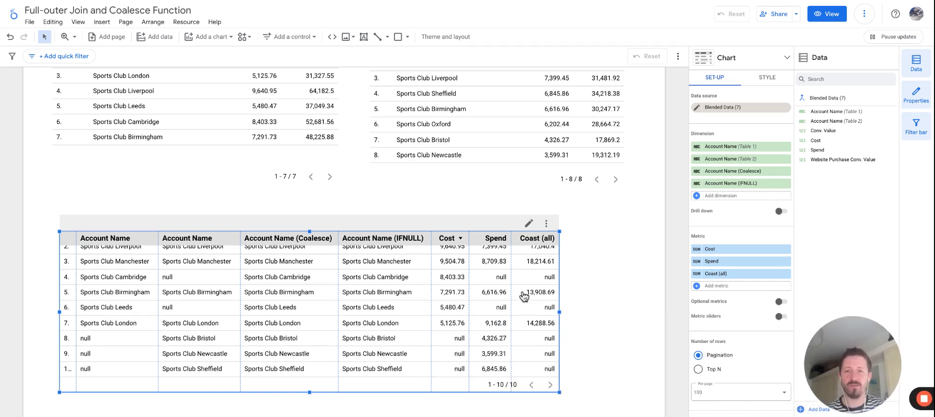
{"action": "left_click_drag", "start_coordinate": [510, 265], "coordinate": [507, 265]}
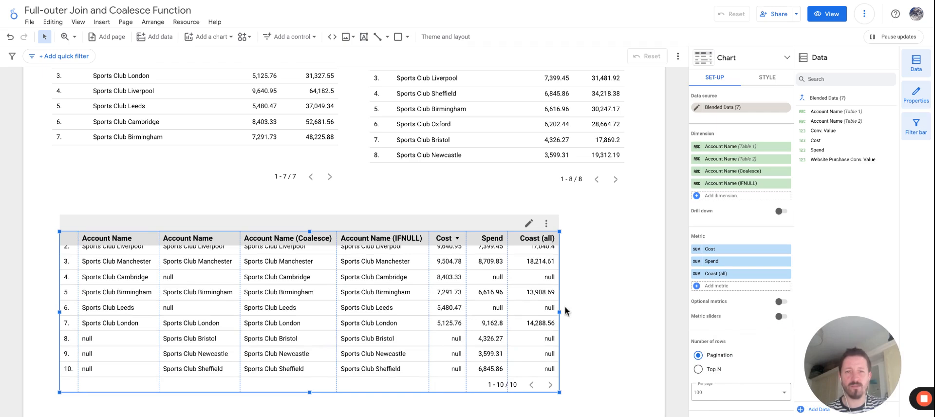
{"action": "left_click_drag", "start_coordinate": [561, 311], "coordinate": [623, 317]}
{"action": "scroll", "coordinate": [502, 297], "scroll_direction": "up", "scroll_amount": 1}
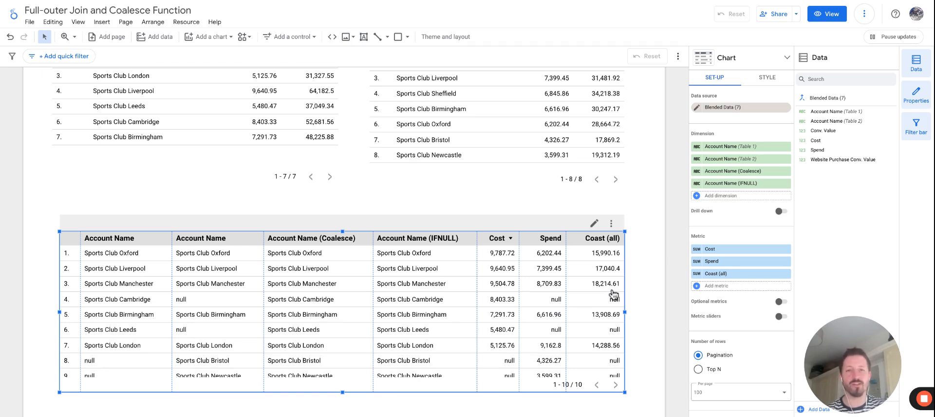
- Reopen the Coast (all) formula and wrap Cost as IFNULL(Cost,0) before the plus sign
{"action": "left_click", "coordinate": [696, 274]}
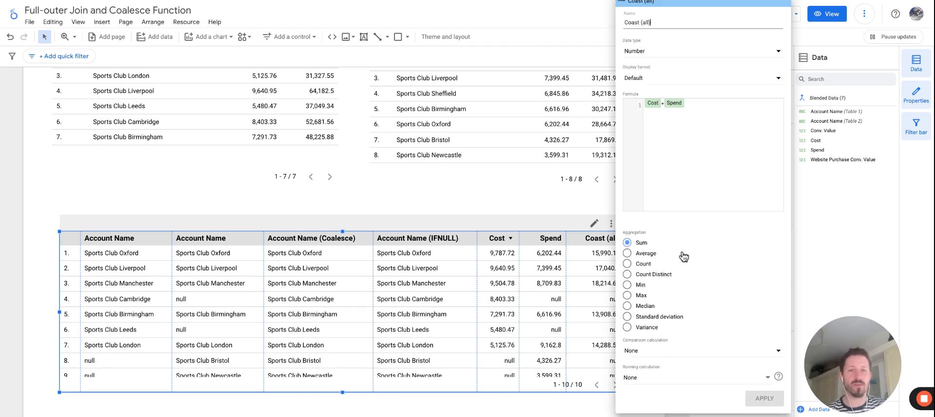
{"action": "left_click", "coordinate": [697, 105]}
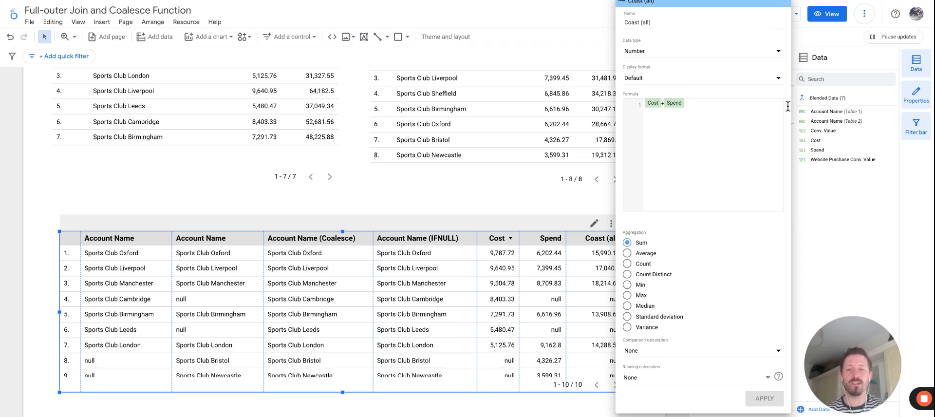
{"action": "key", "text": "Home"}
{"action": "type", "text": "IFNULL("}
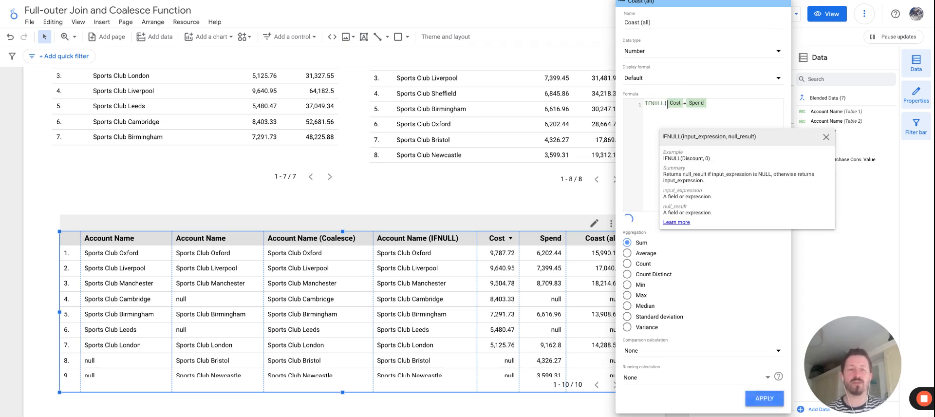
{"action": "key", "text": "Right"}
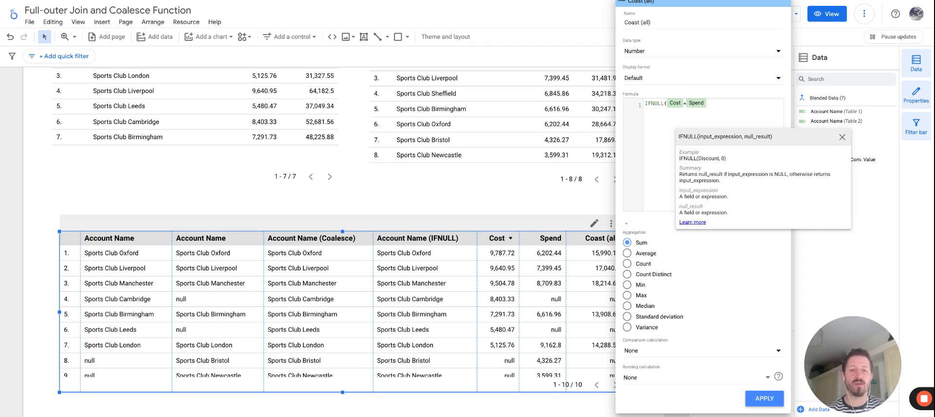
{"action": "type", "text": ",0"}
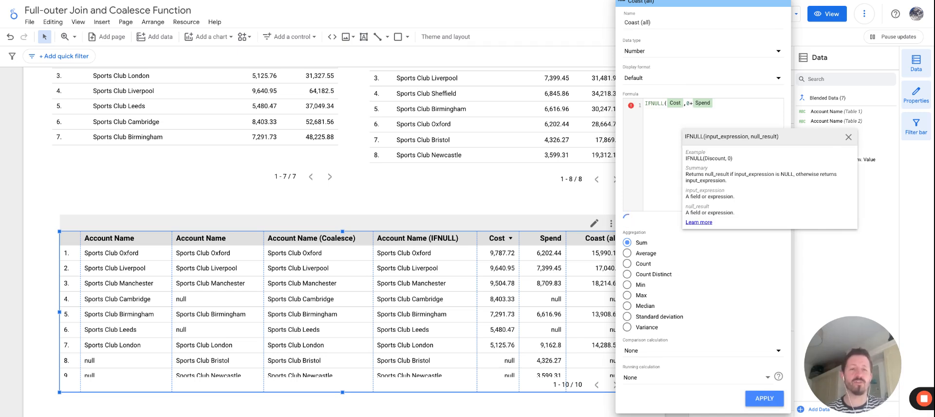
{"action": "type", "text": ")+"}
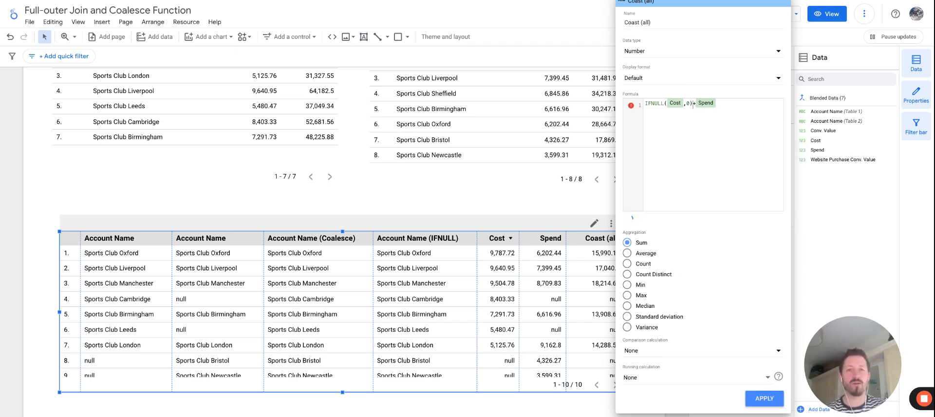
{"action": "type", "text": "IFNULL(Spend"}
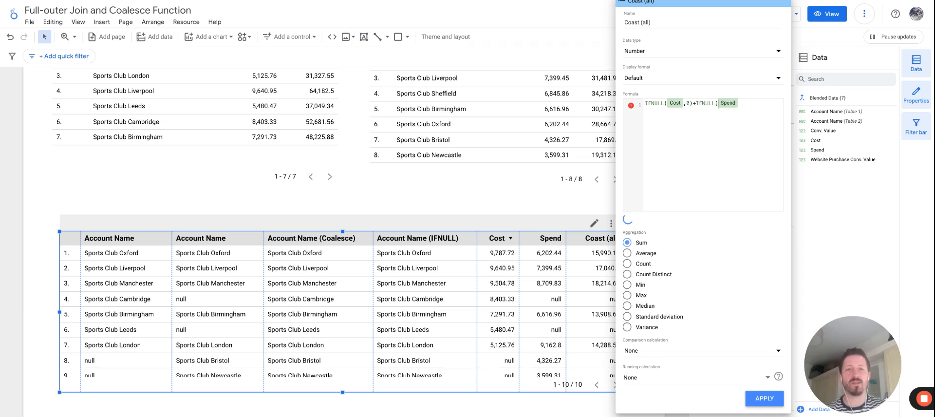
{"action": "type", "text": ",0"}
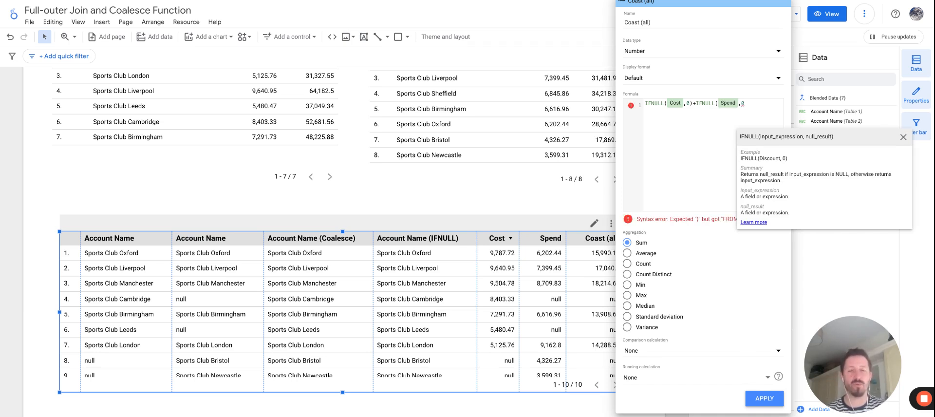
- Wrap Spend as IFNULL(Spend,0) in the Coast (all) formula and apply the change
{"action": "type", "text": ")"}
{"action": "key", "text": "Left"}
{"action": "key", "text": "Left"}
{"action": "key", "text": "Left"}
{"action": "key", "text": "Left"}
{"action": "key", "text": "Left"}
{"action": "key", "text": "Left"}
{"action": "key", "text": "Left"}
{"action": "key", "text": "Left"}
{"action": "key", "text": "Left"}
{"action": "key", "text": "Left"}
{"action": "key", "text": "Left"}
{"action": "key", "text": "Left"}
{"action": "key", "text": "Left"}
{"action": "key", "text": "Left"}
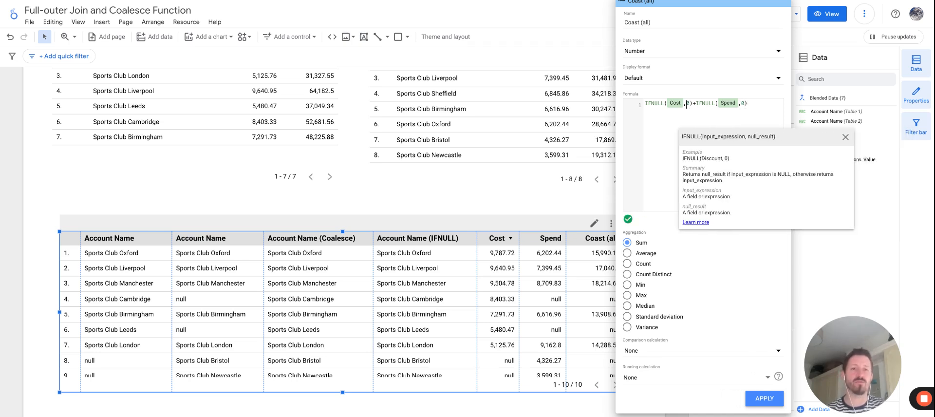
{"action": "left_click", "coordinate": [756, 105]}
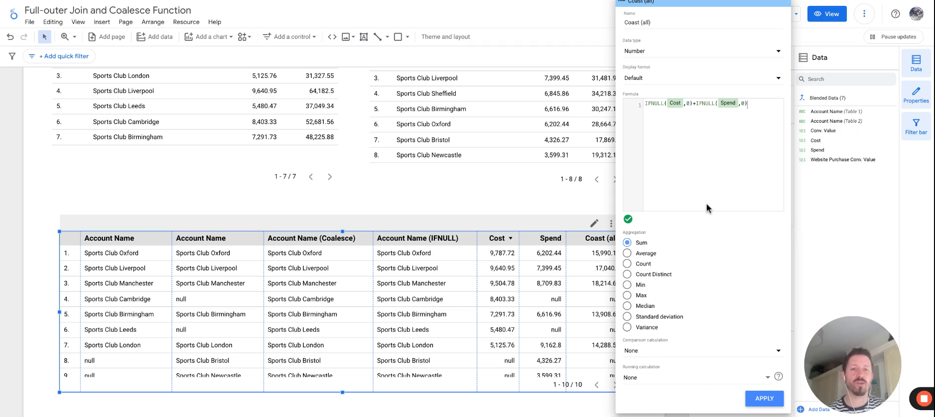
{"action": "left_click", "coordinate": [764, 398]}
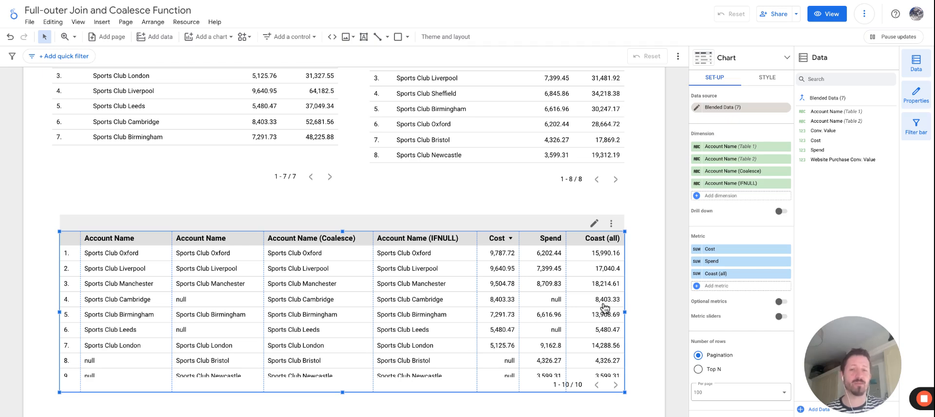
- Remove the Cost and Spend metrics and the Account Name dimensions of Table 1 and Table 2 from the blended table
{"action": "scroll", "coordinate": [599, 309], "scroll_direction": "down", "scroll_amount": 2}
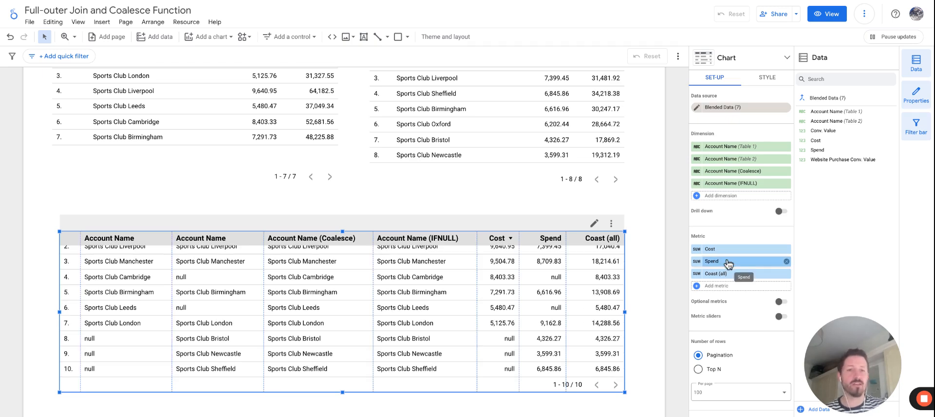
{"action": "left_click", "coordinate": [786, 248]}
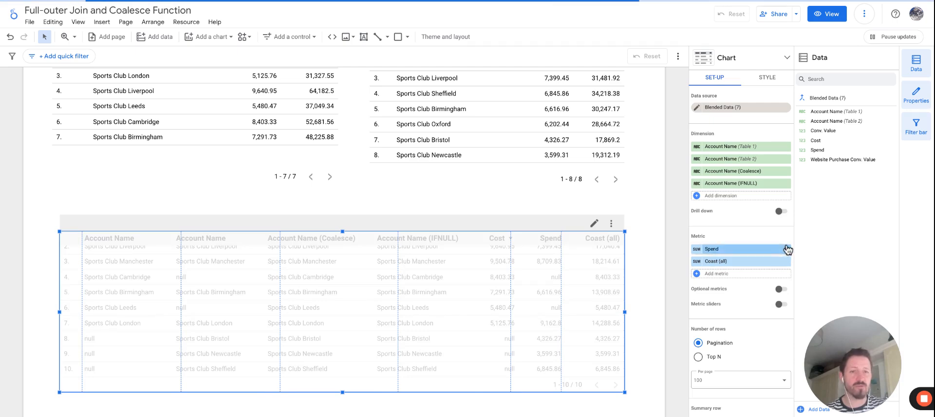
{"action": "left_click", "coordinate": [787, 248]}
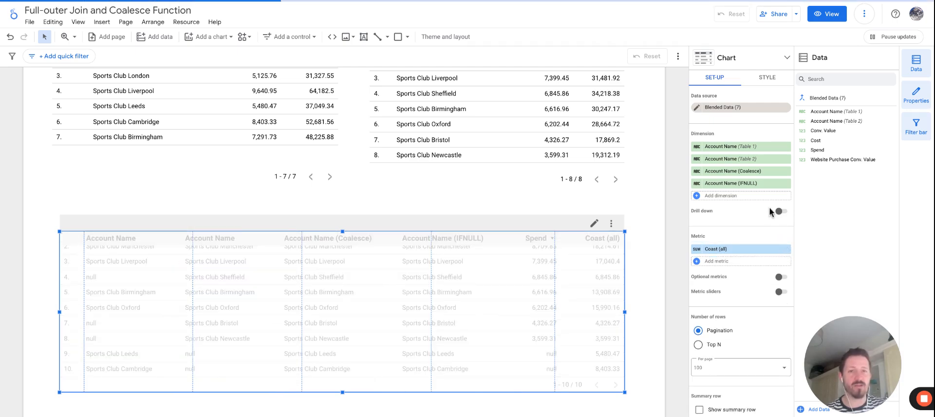
{"action": "left_click", "coordinate": [786, 146]}
{"action": "left_click", "coordinate": [786, 146]}
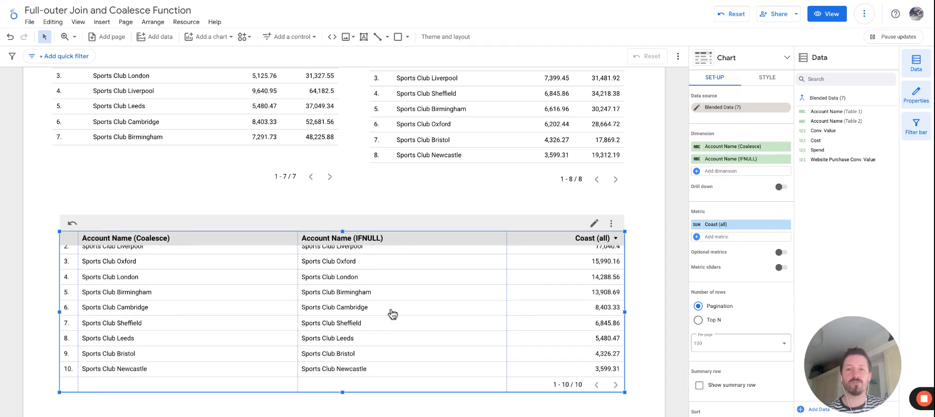
{"action": "scroll", "coordinate": [398, 315], "scroll_direction": "up", "scroll_amount": 1}
{"action": "scroll", "coordinate": [398, 314], "scroll_direction": "down", "scroll_amount": 1}
{"action": "scroll", "coordinate": [609, 178], "scroll_direction": "up", "scroll_amount": 1}
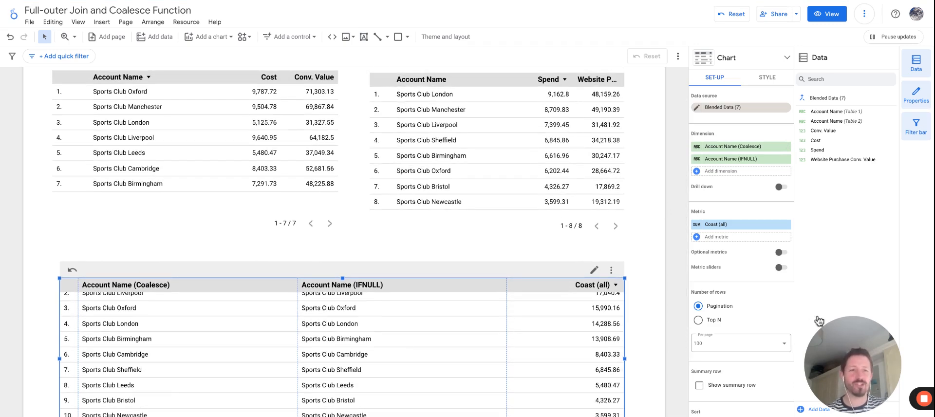
{"action": "left_click_drag", "start_coordinate": [849, 345], "coordinate": [634, 324]}
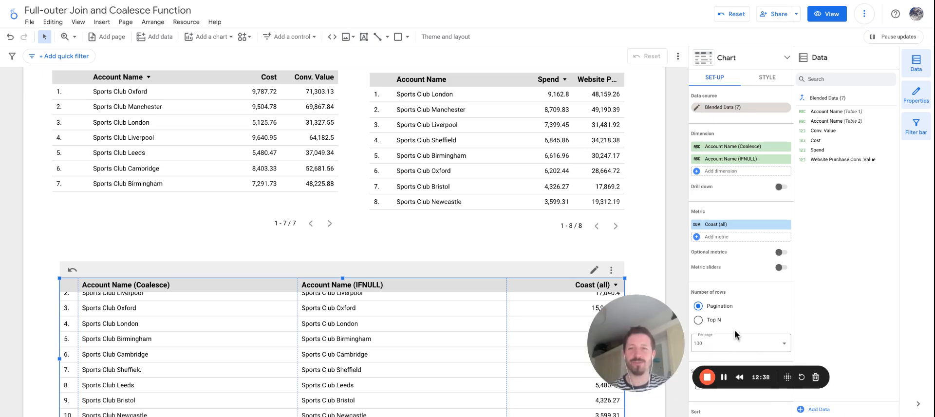